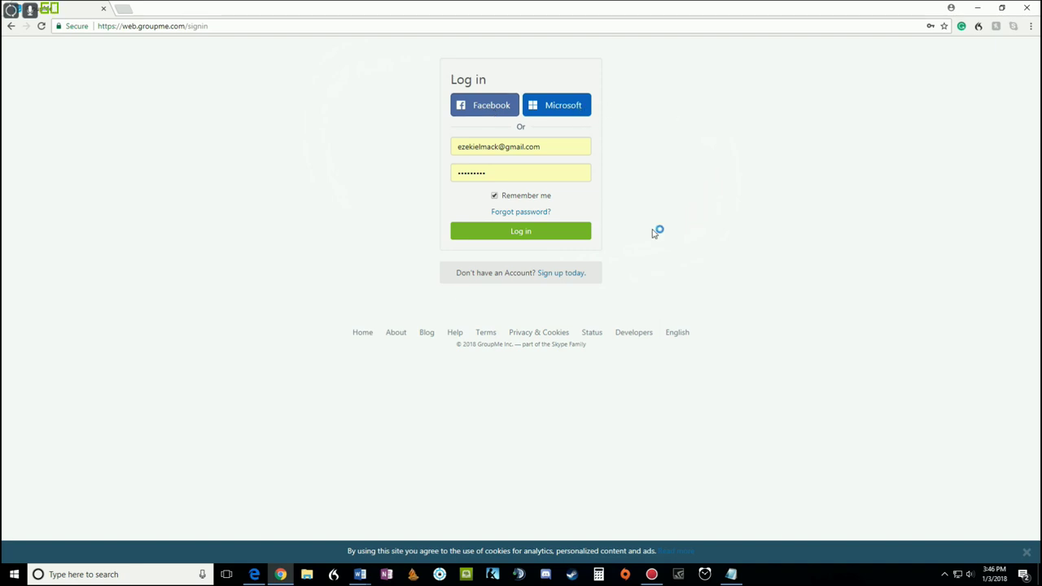
Step: Sign up with the club's email, a profile name, a +1 phone number and a password
click(577, 277)
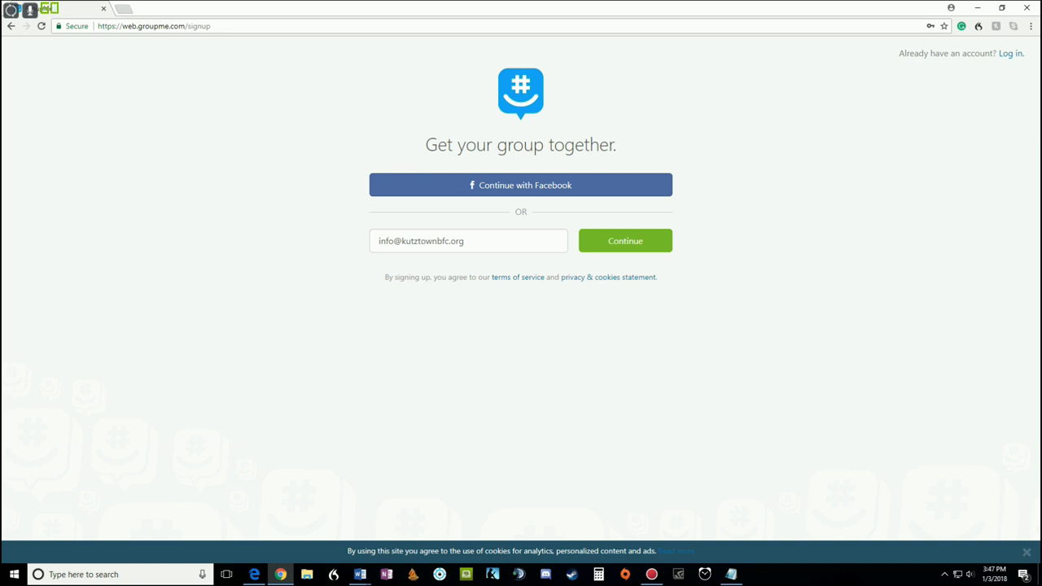
click(623, 248)
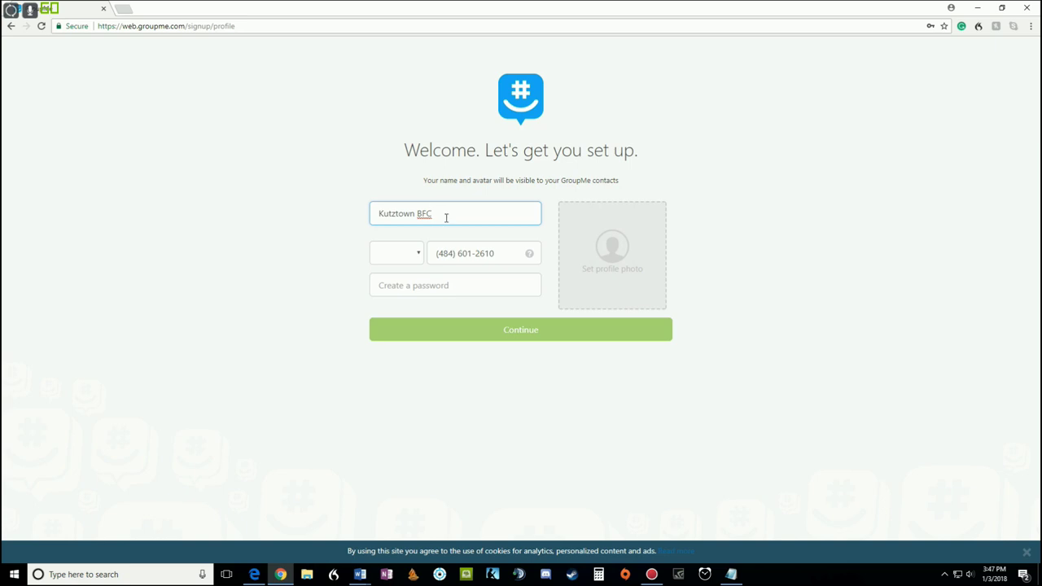
click(421, 256)
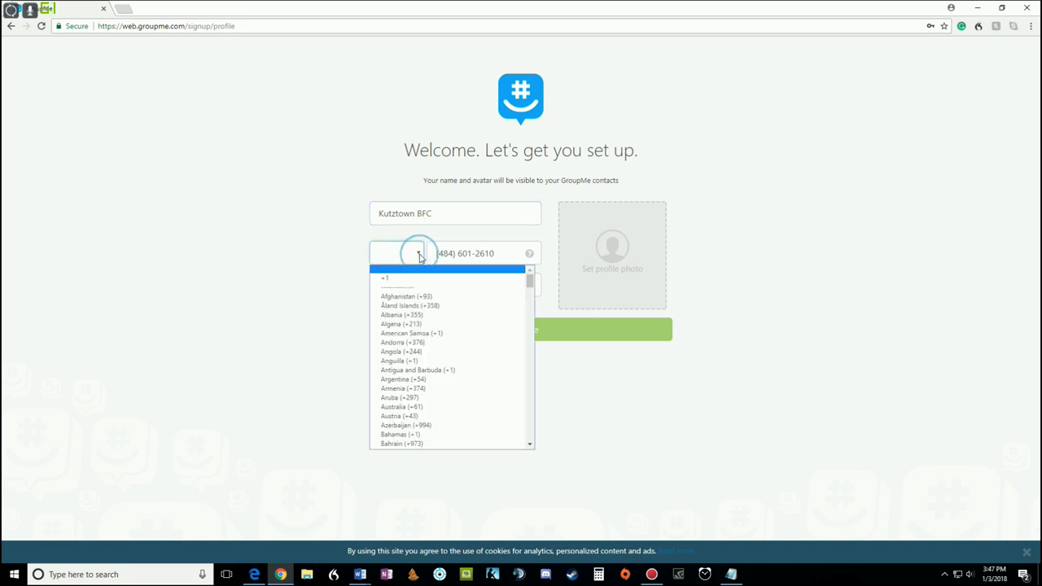
click(412, 278)
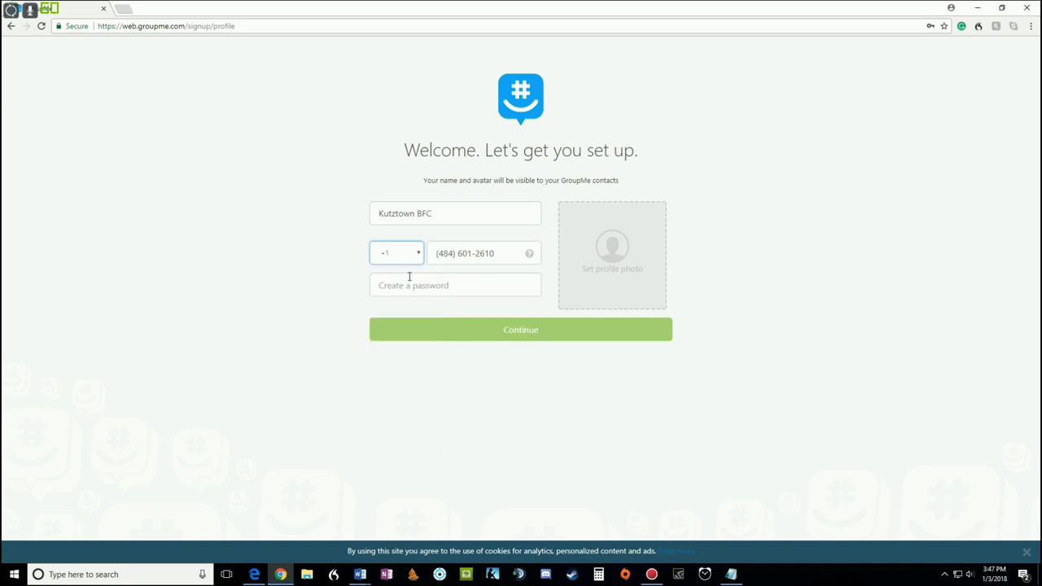
click(482, 286)
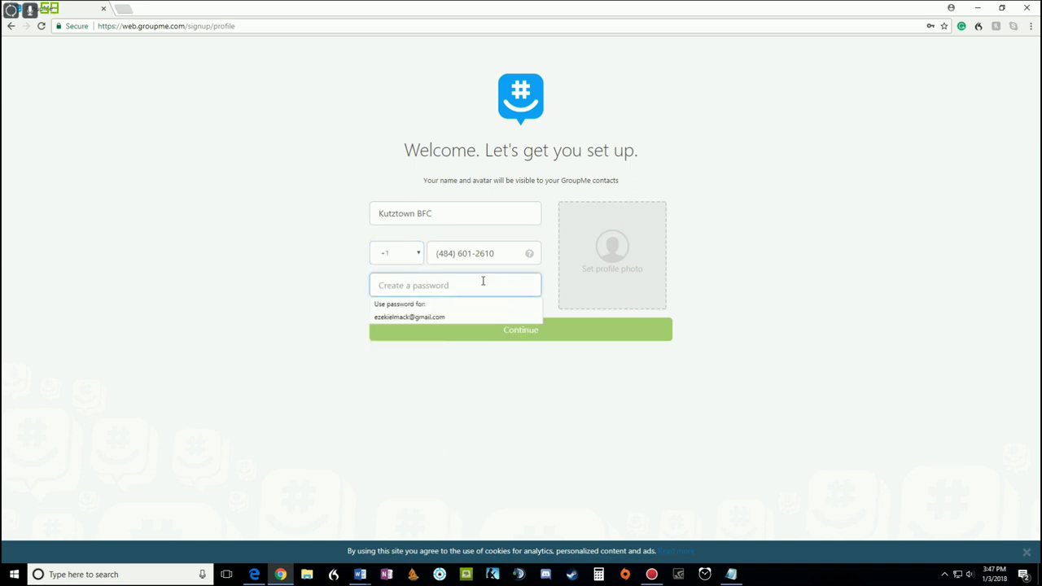
text(****)
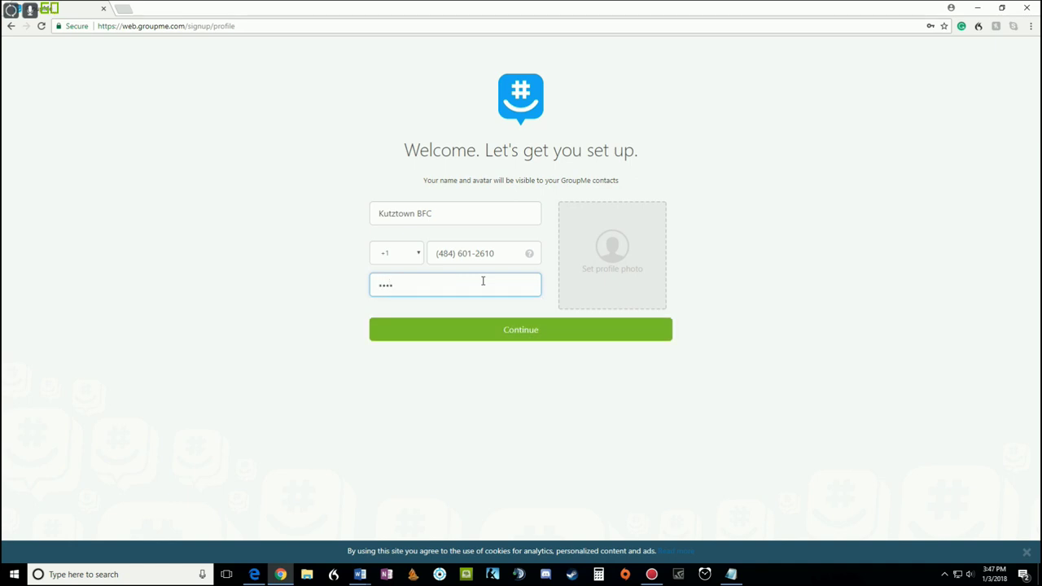
text(*******)
click(500, 326)
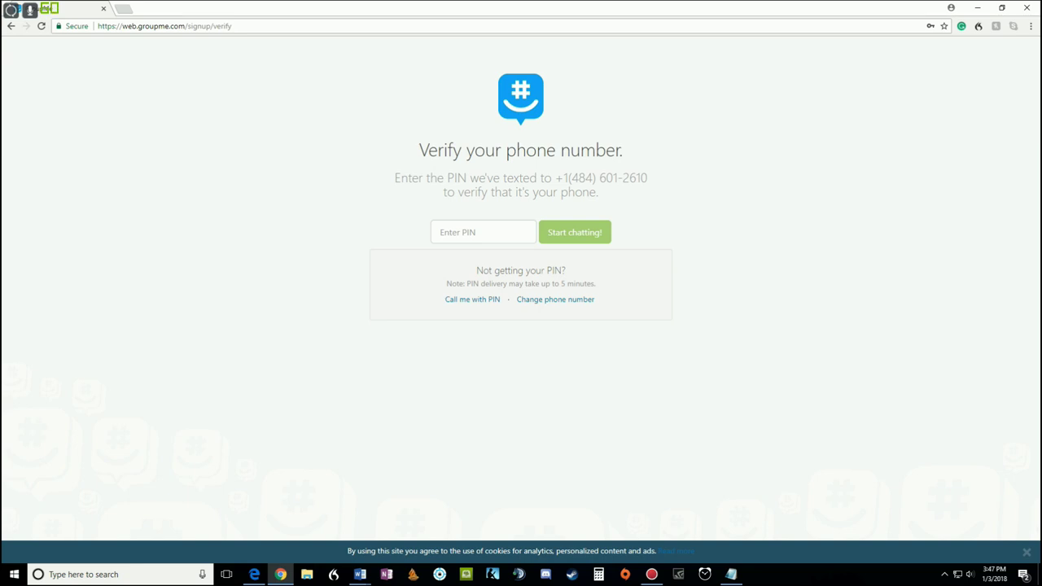
Step: Verify the phone number with the texted PIN and start chatting
click(448, 231)
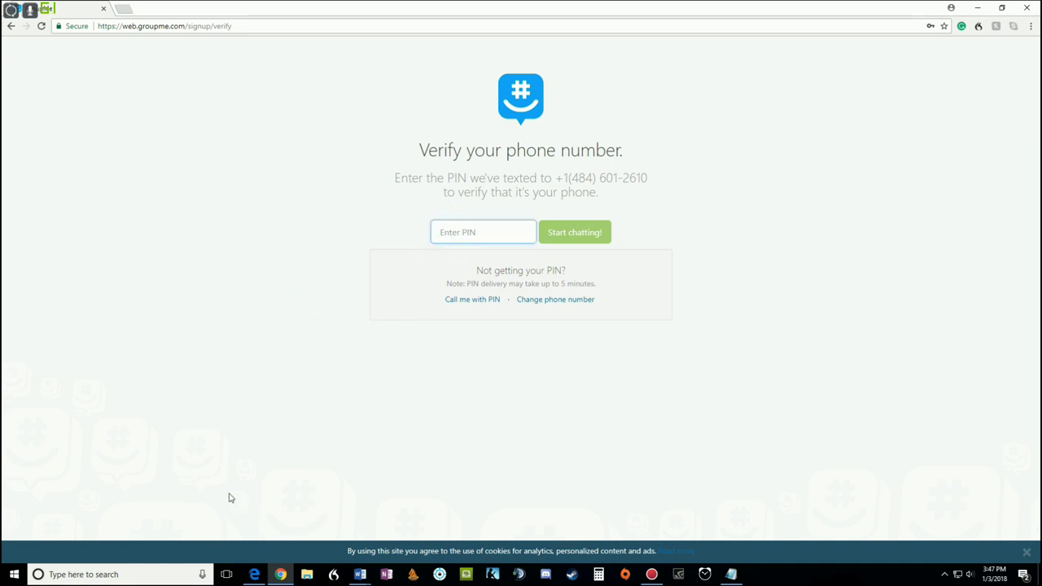
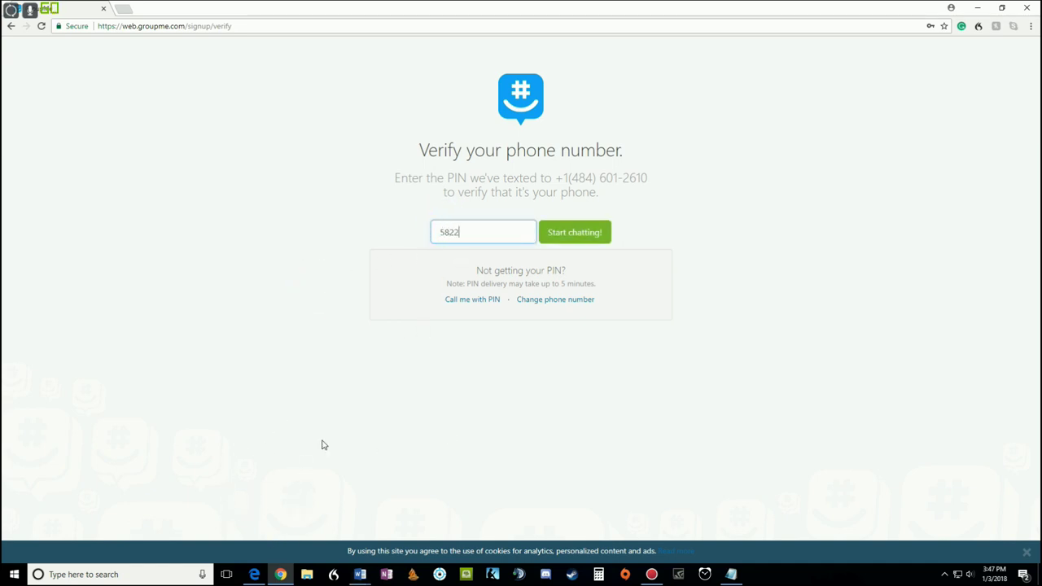
click(583, 234)
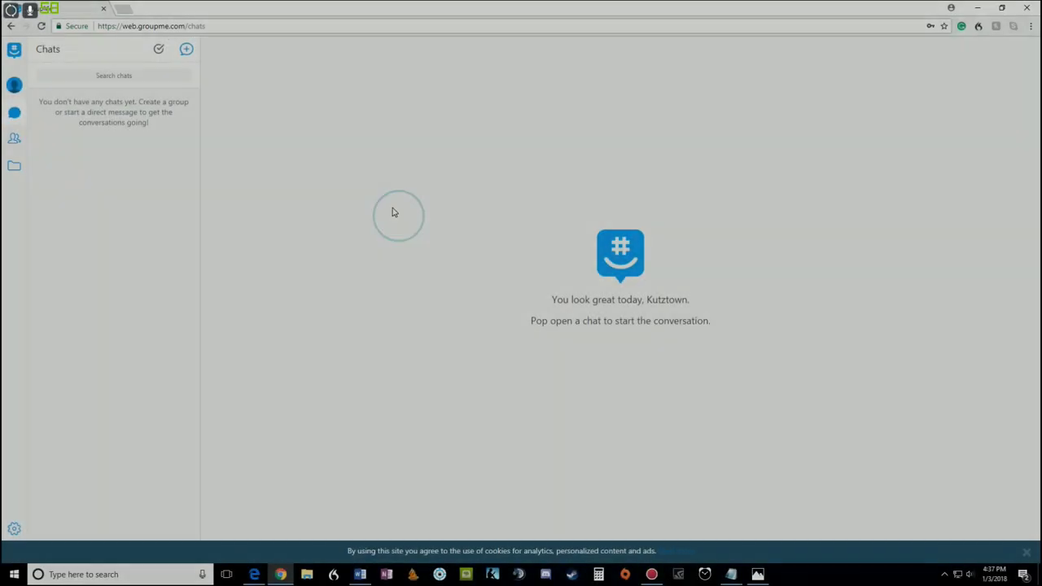
Step: Create a group named 'KBFC Running Group' with Closed Group left off
click(186, 51)
click(185, 50)
click(185, 50)
click(120, 77)
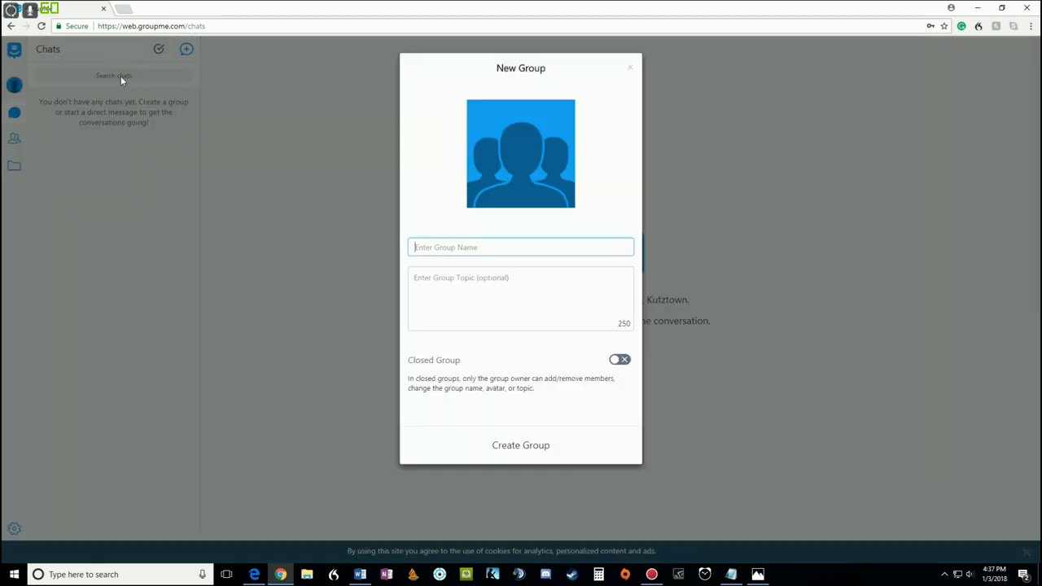
click(440, 246)
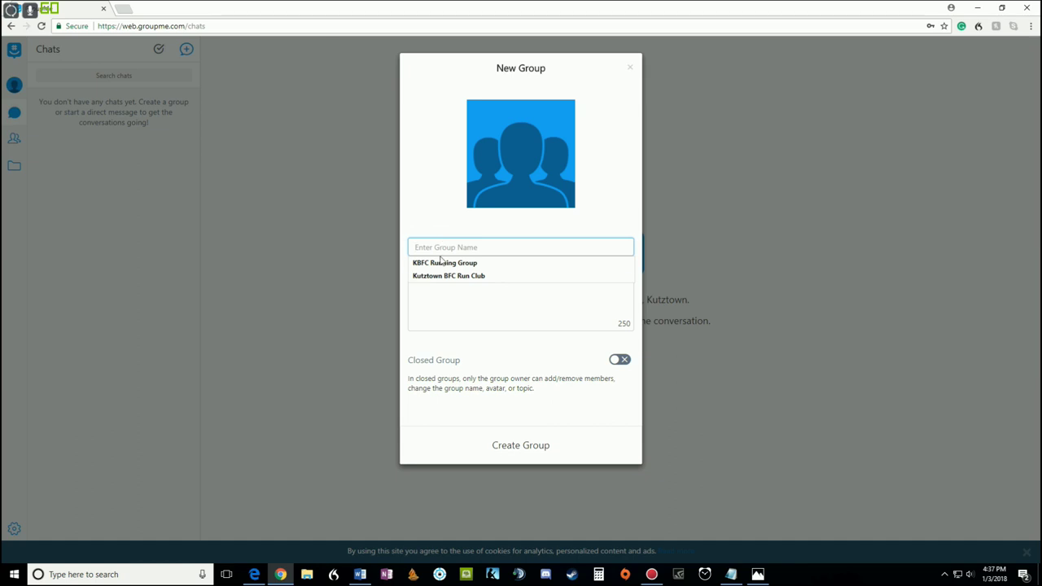
click(445, 263)
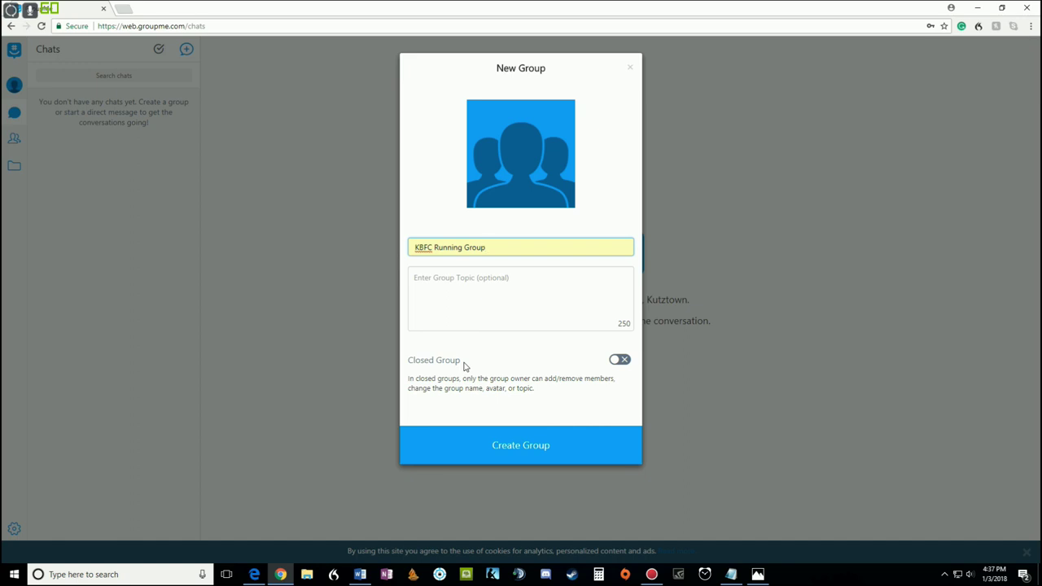
click(618, 361)
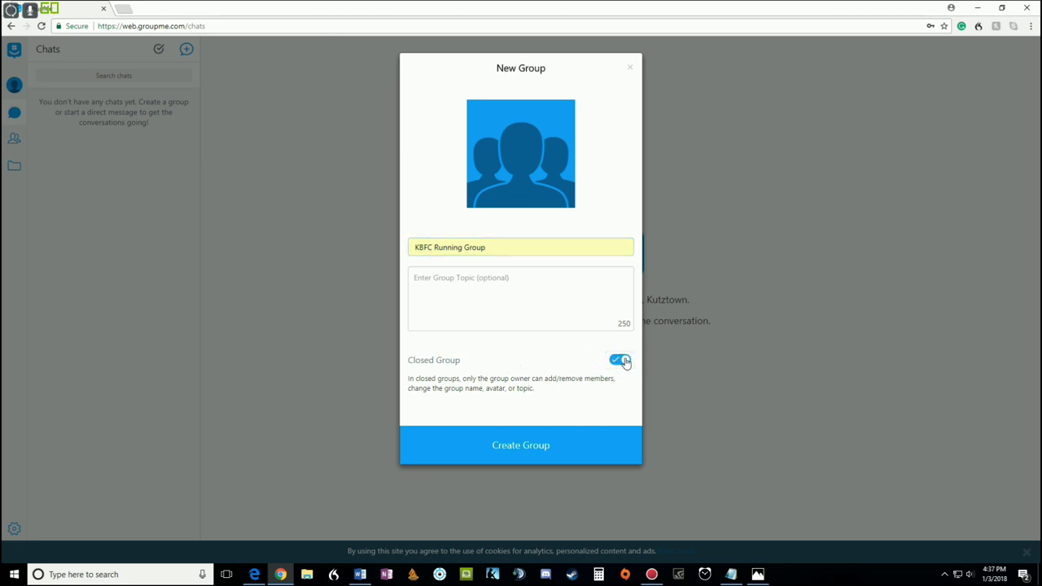
click(623, 362)
click(525, 452)
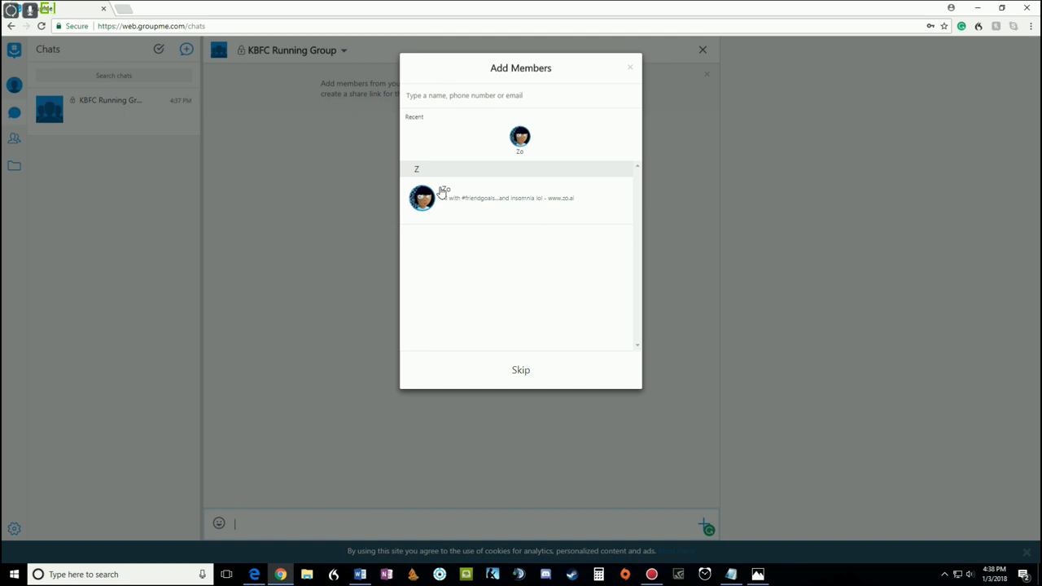
Step: Skip adding members to KBFC Running Group
click(445, 96)
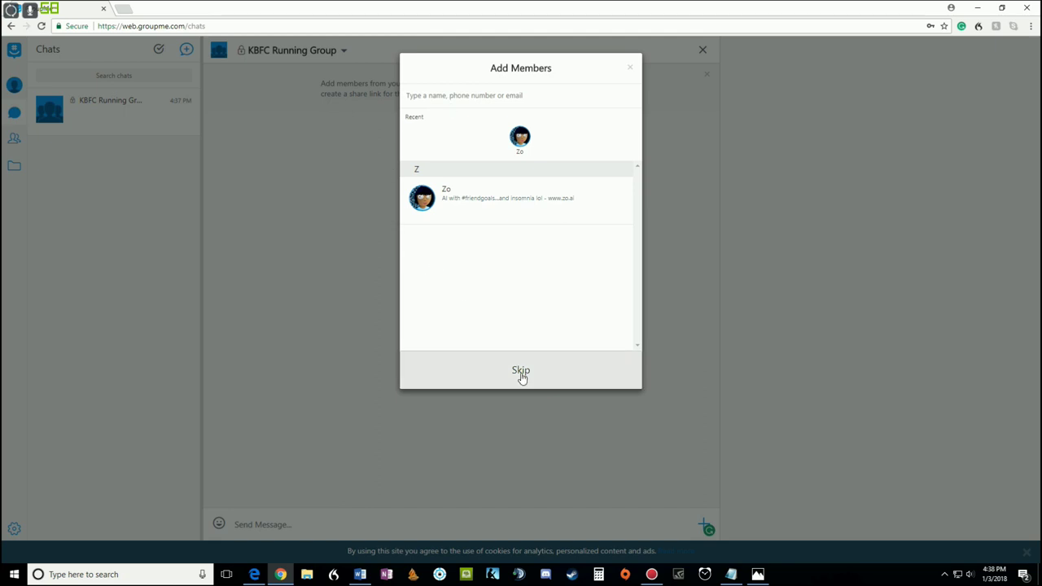
click(521, 373)
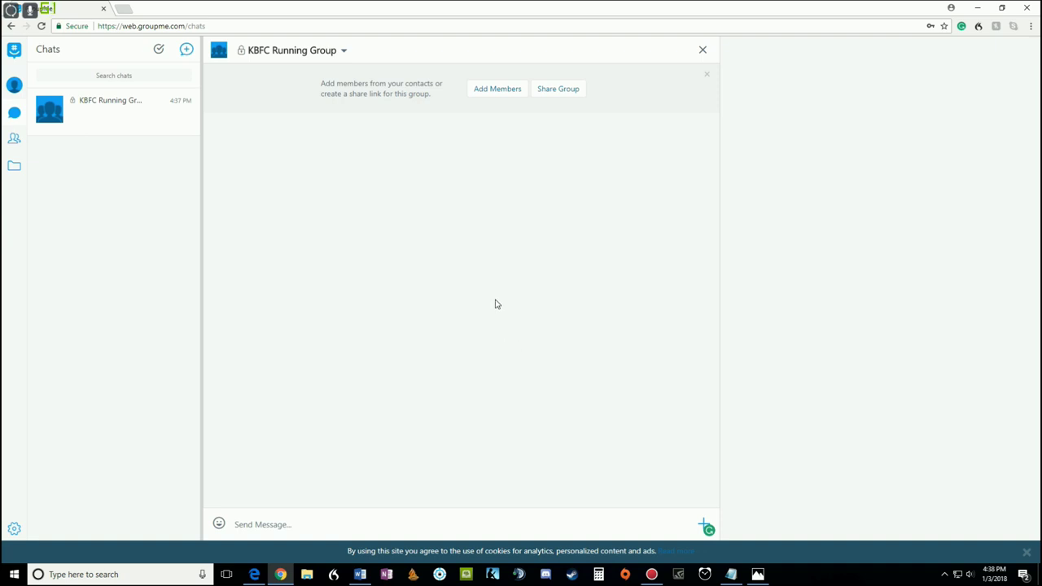
Step: Turn on Enable Group Sharing in KBFC Running Group's settings
click(111, 111)
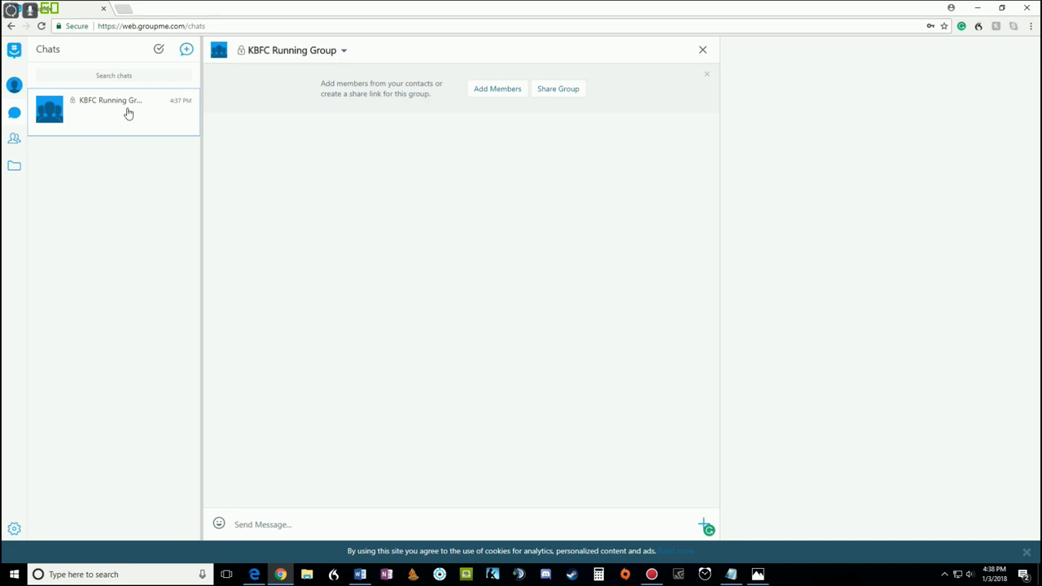
click(345, 55)
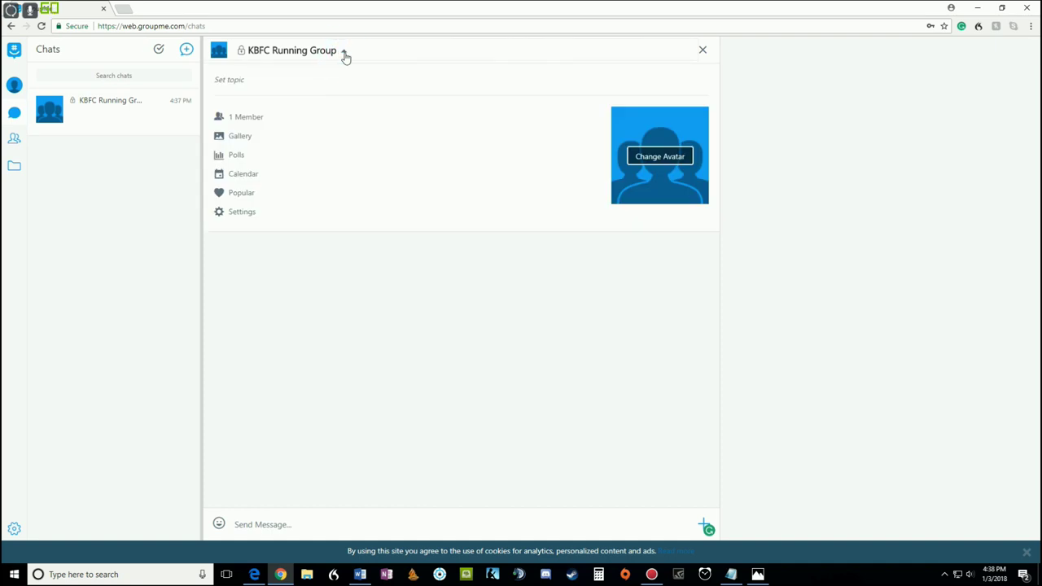
click(243, 213)
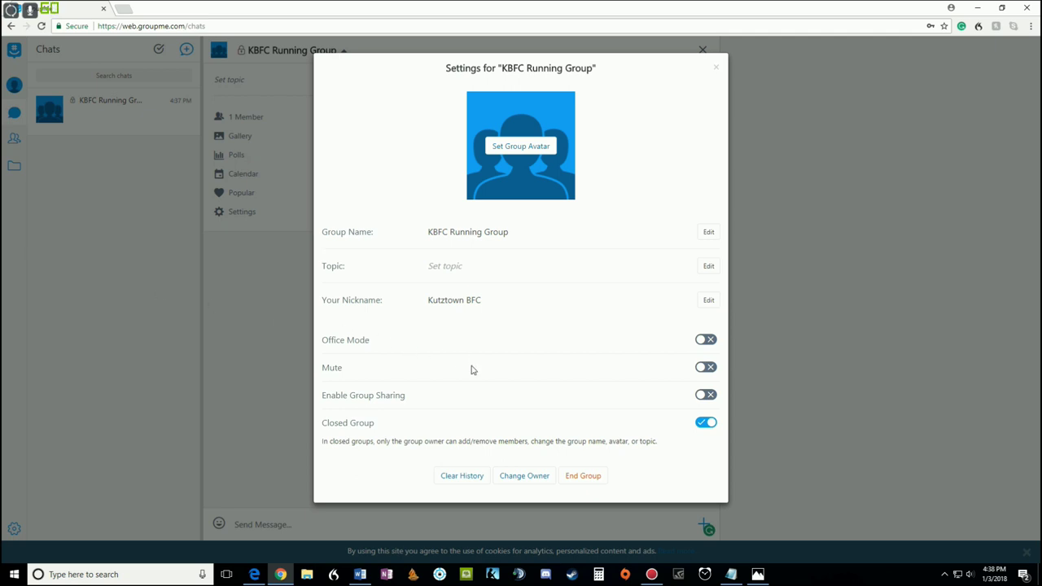
click(503, 394)
click(704, 397)
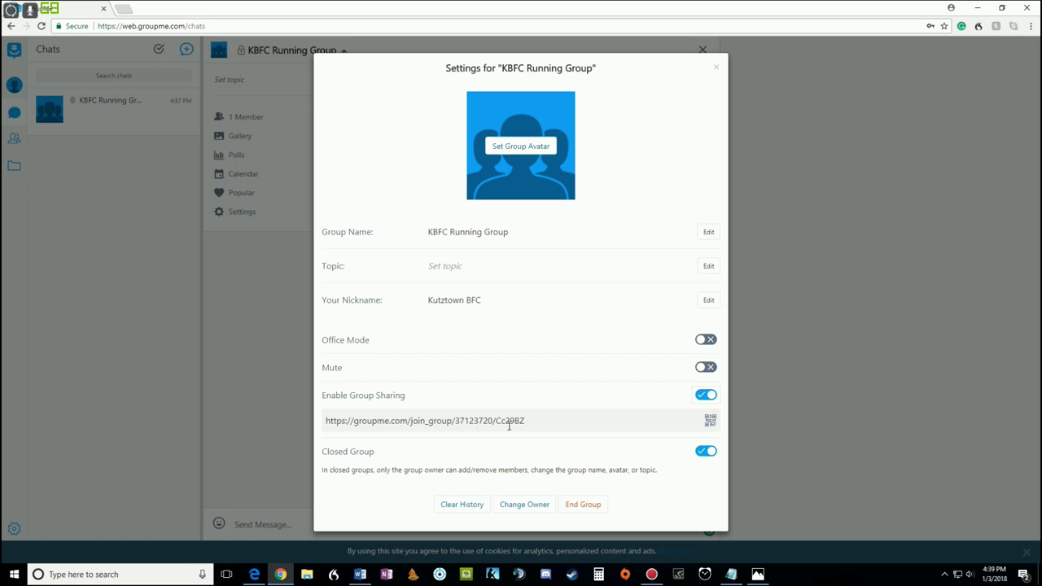
Step: Copy the group's share link
drag(537, 421, 326, 420)
triple_click(326, 420)
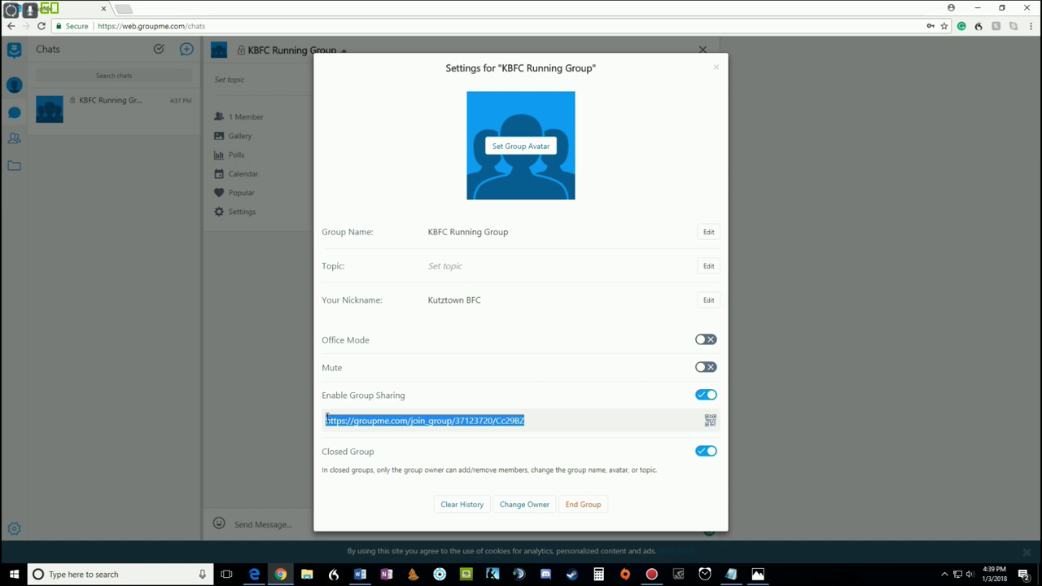
right_click(352, 420)
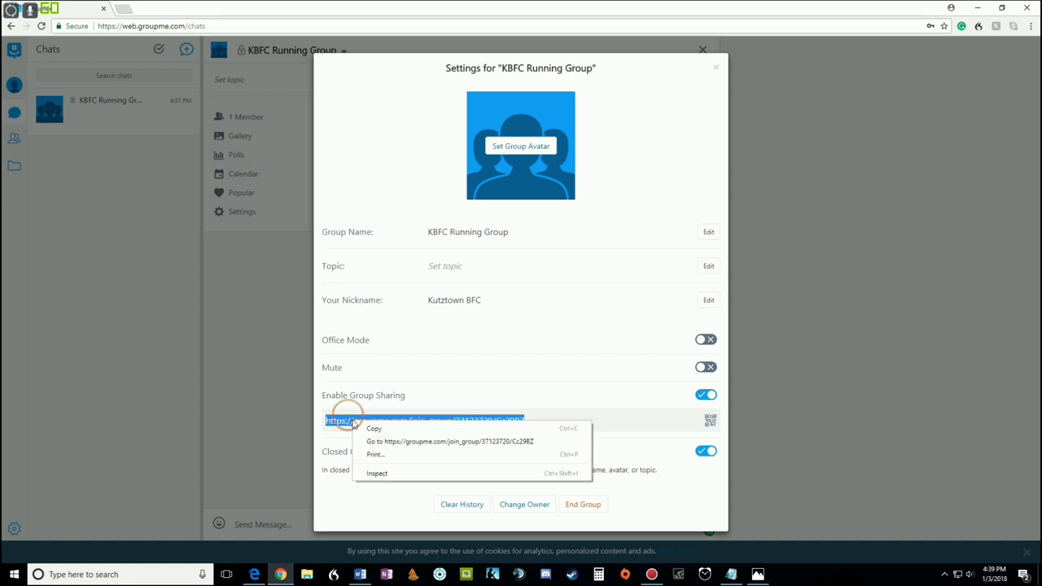
click(371, 429)
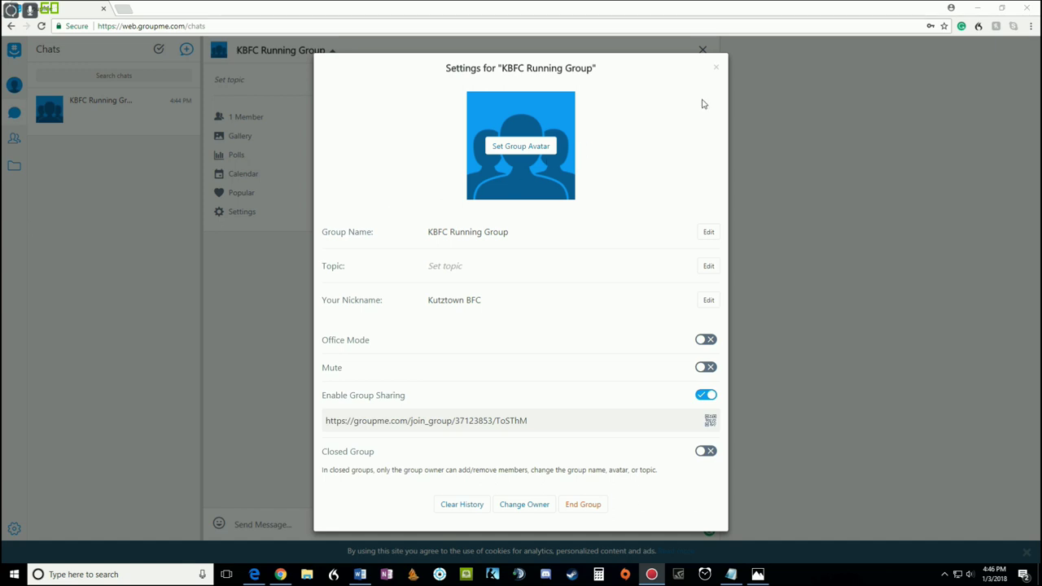
Step: Close the group settings and details and return to the KBFC Running Group chat
click(716, 67)
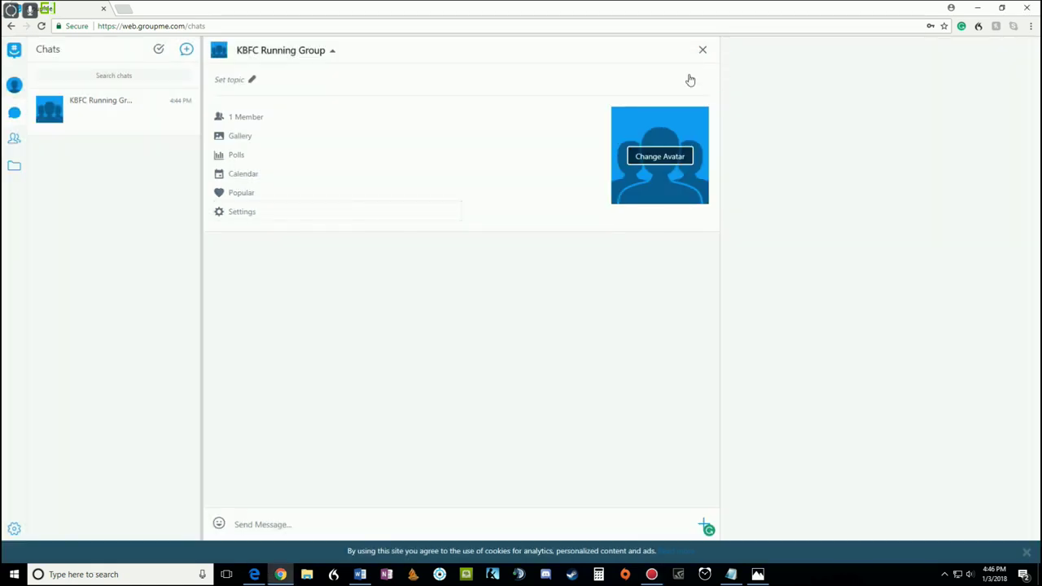
click(703, 52)
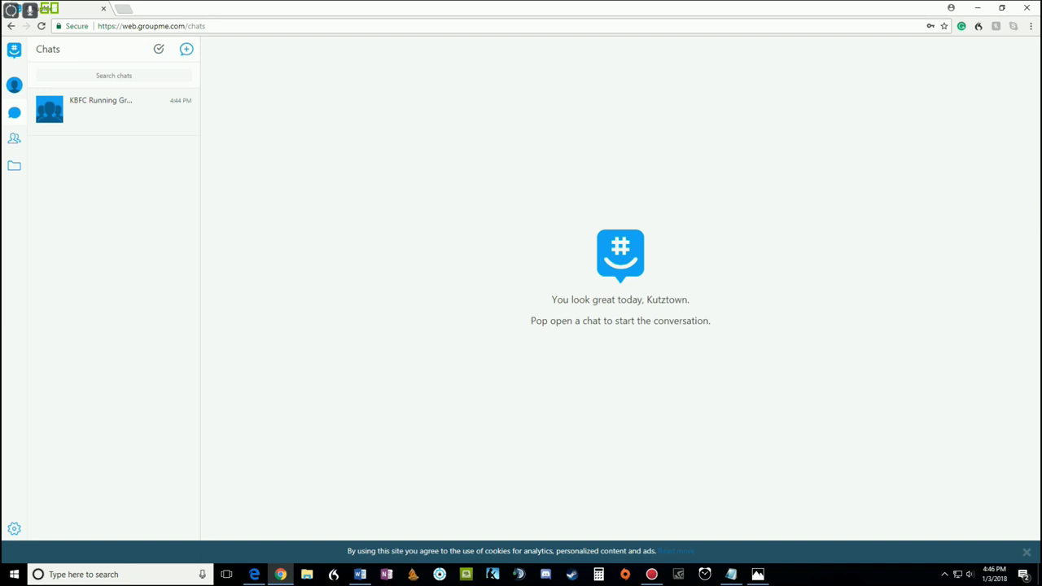
click(120, 111)
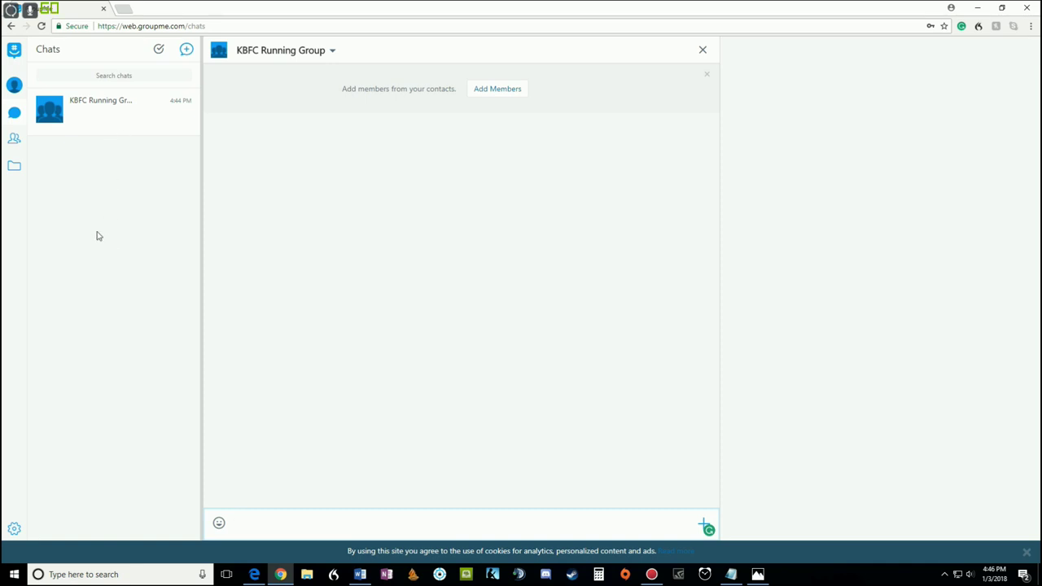
click(93, 123)
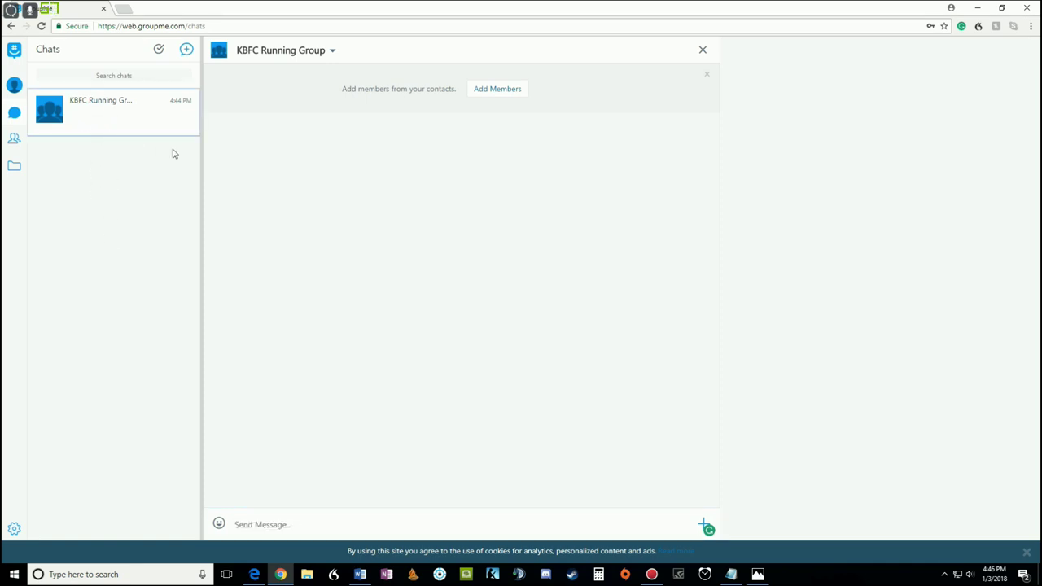
Step: Post 'Hello Runners!' in the chat
click(262, 525)
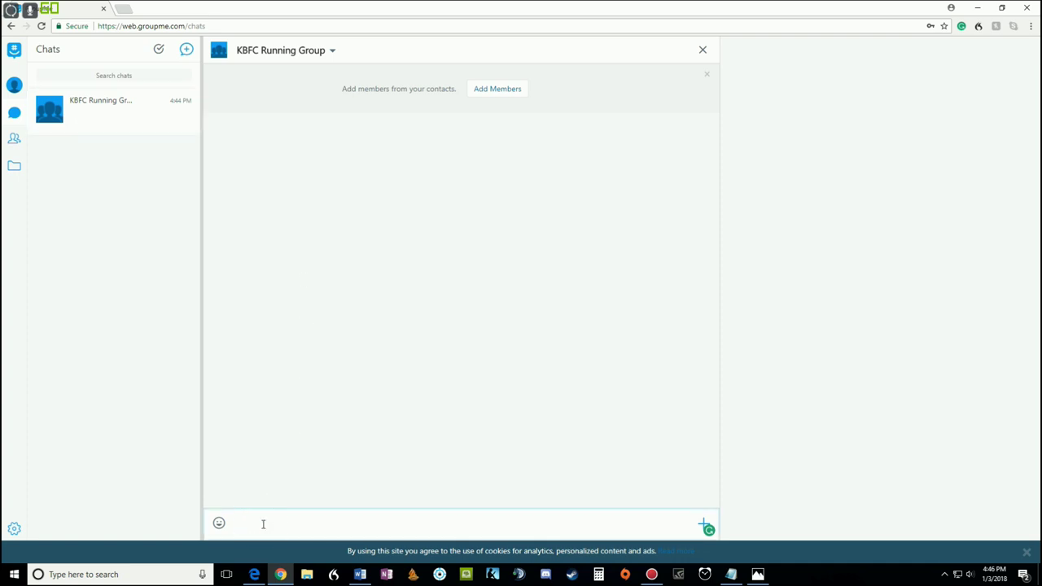
text(Hello Runners!)
key(Return)
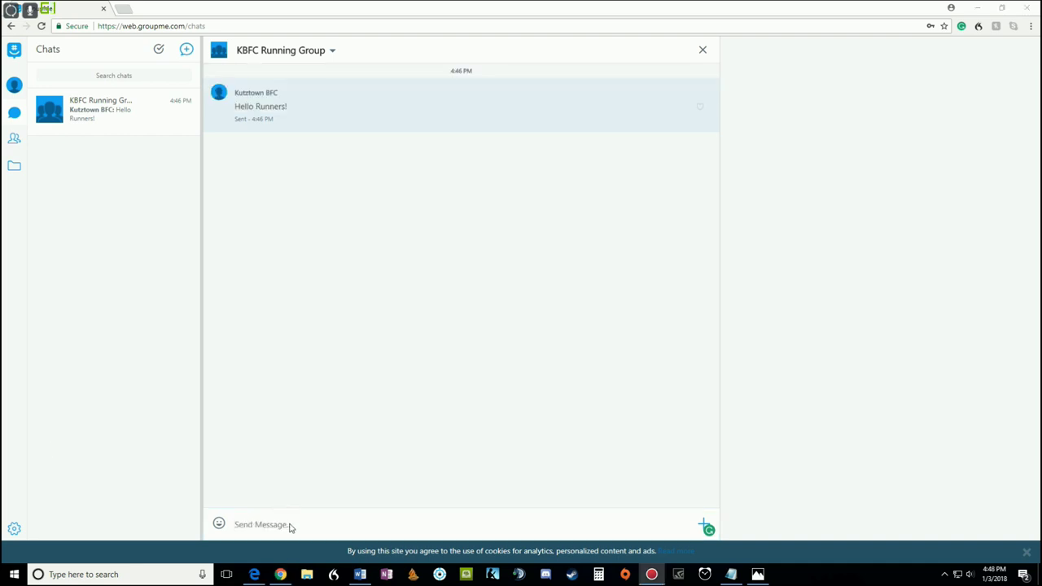
click(706, 526)
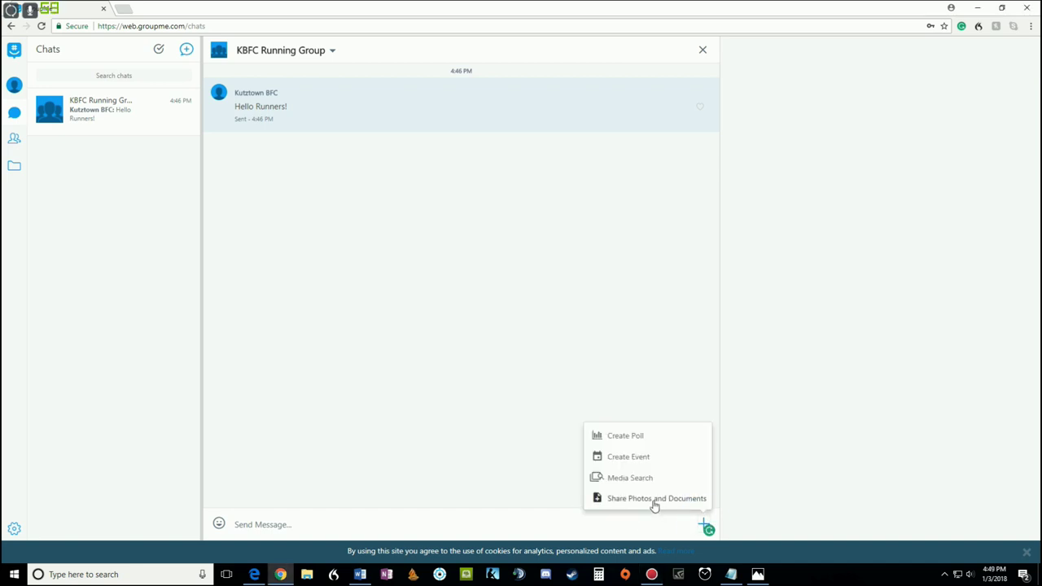
Step: Start a new event named 'Running time' with All Day left off
click(635, 459)
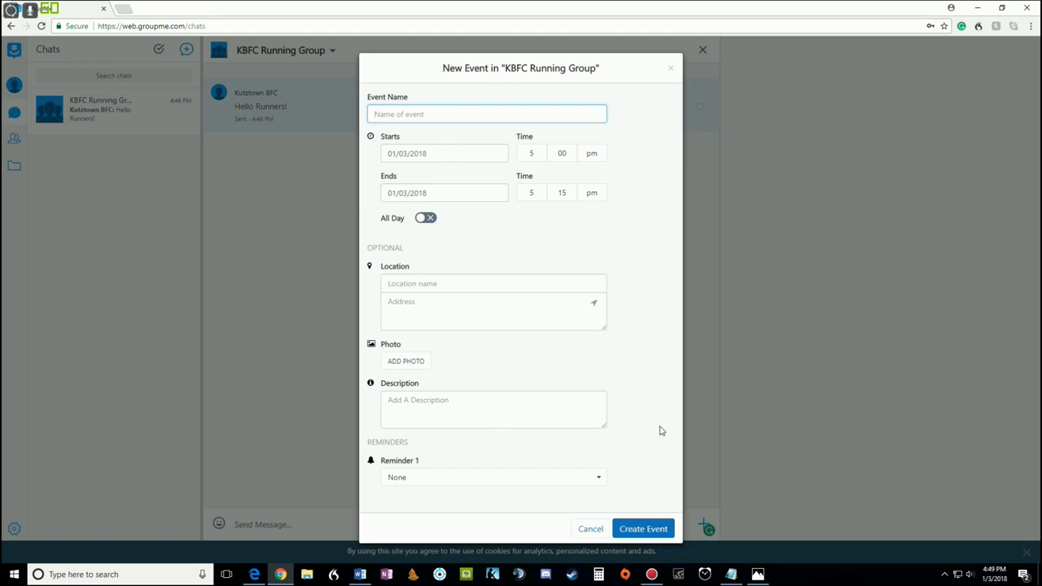
text(Running time)
click(424, 220)
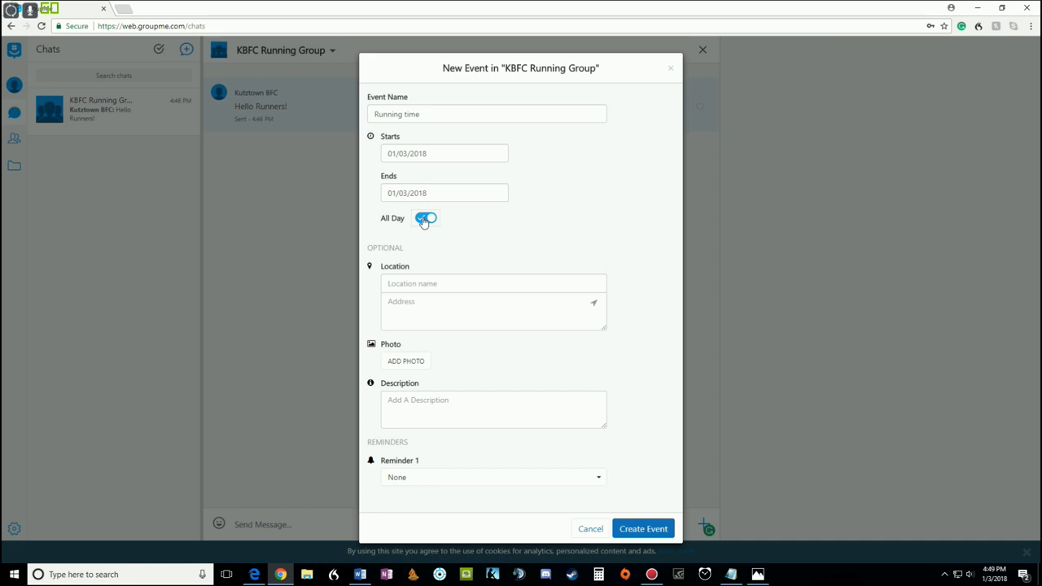
click(425, 221)
Step: Set the address to 'kutztown bible fellowship church' and description 'Try not to die for 15 minutes with us!'
click(494, 291)
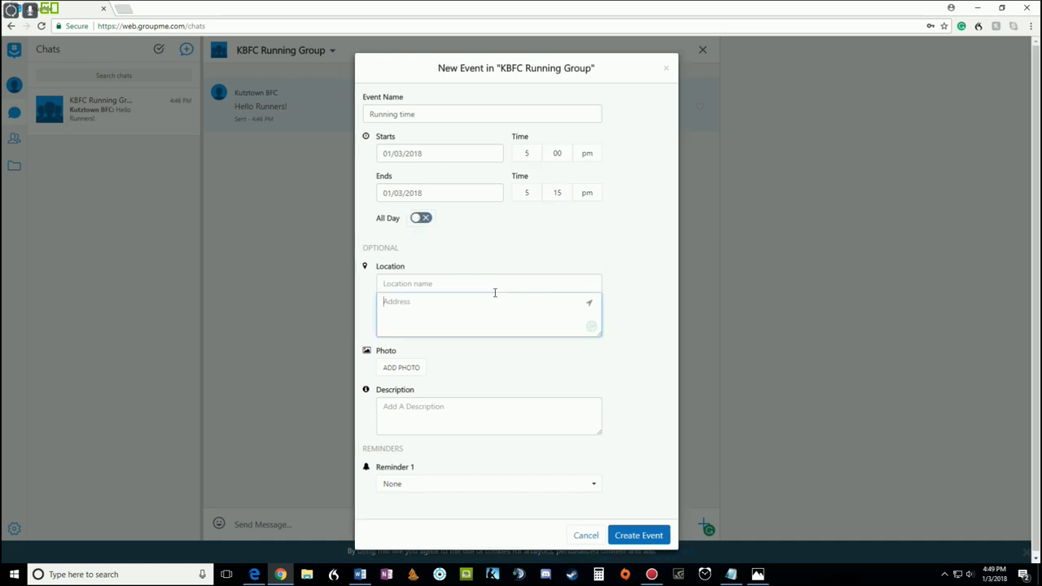
click(485, 281)
text(kbf)
key(BackSpace)
key(BackSpace)
key(BackSpace)
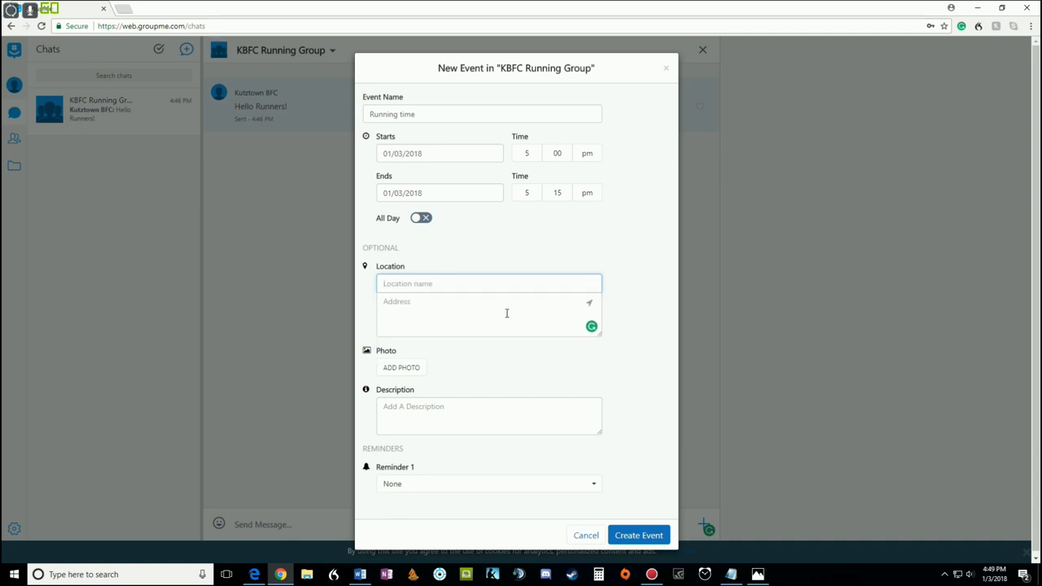
click(506, 313)
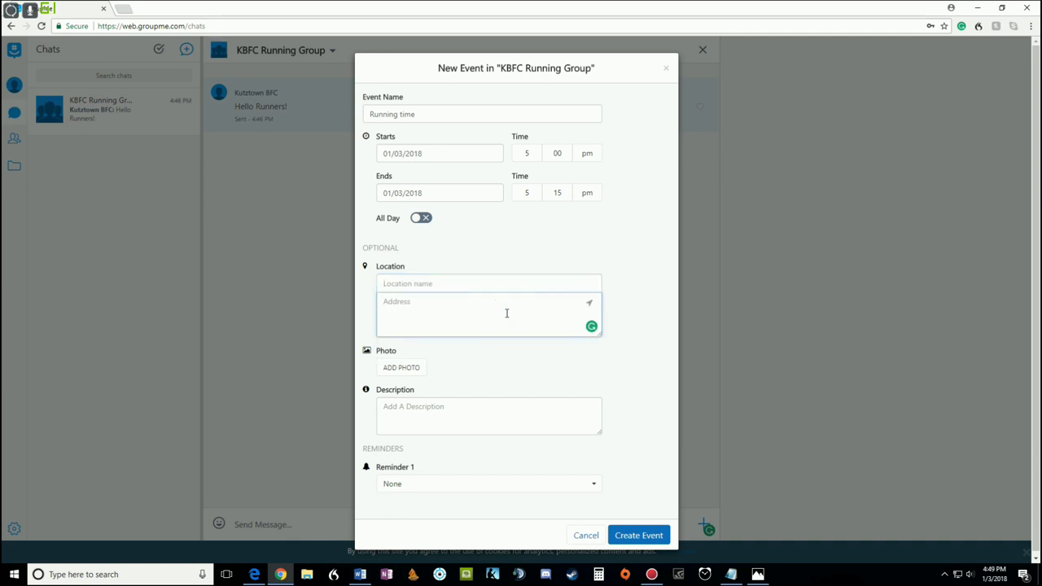
text(kutztown bible fellowshi)
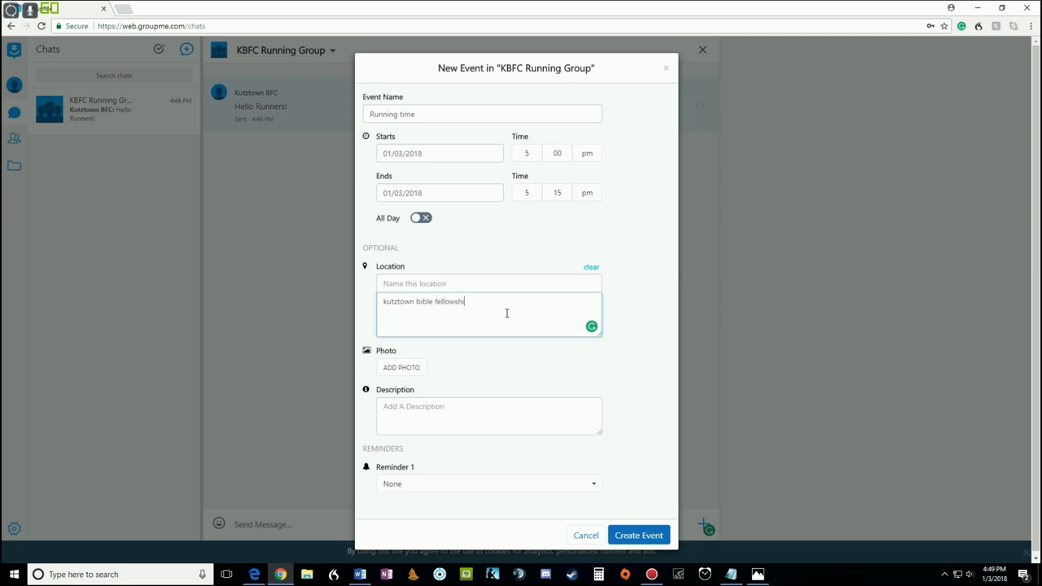
text(p church)
click(519, 365)
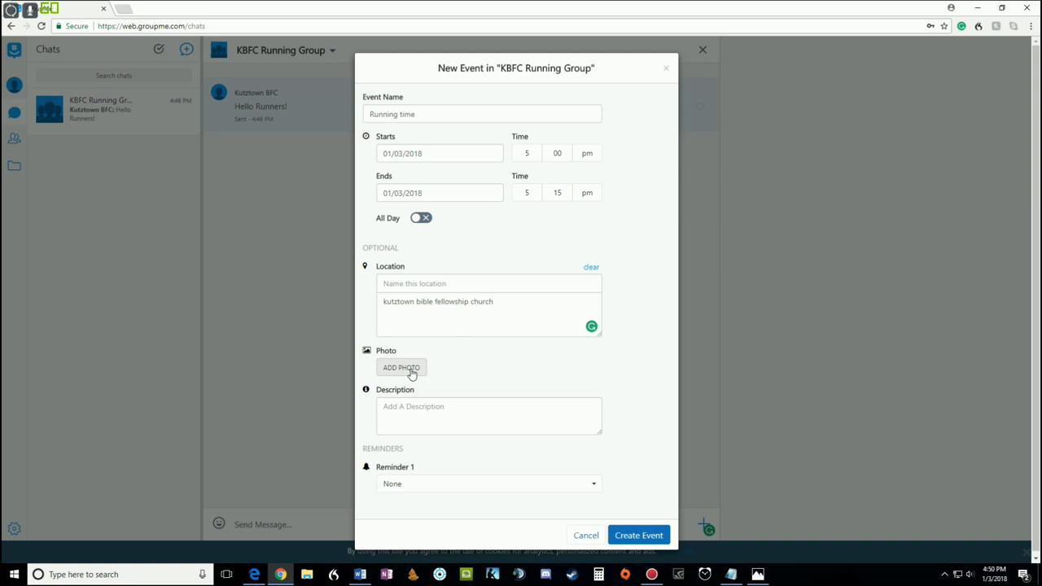
click(424, 409)
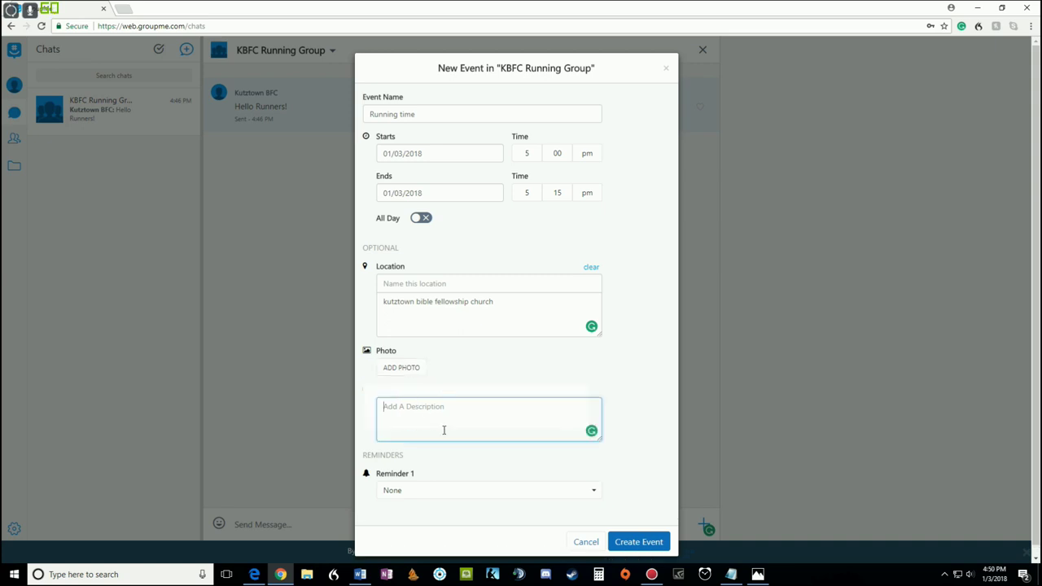
text(Try n)
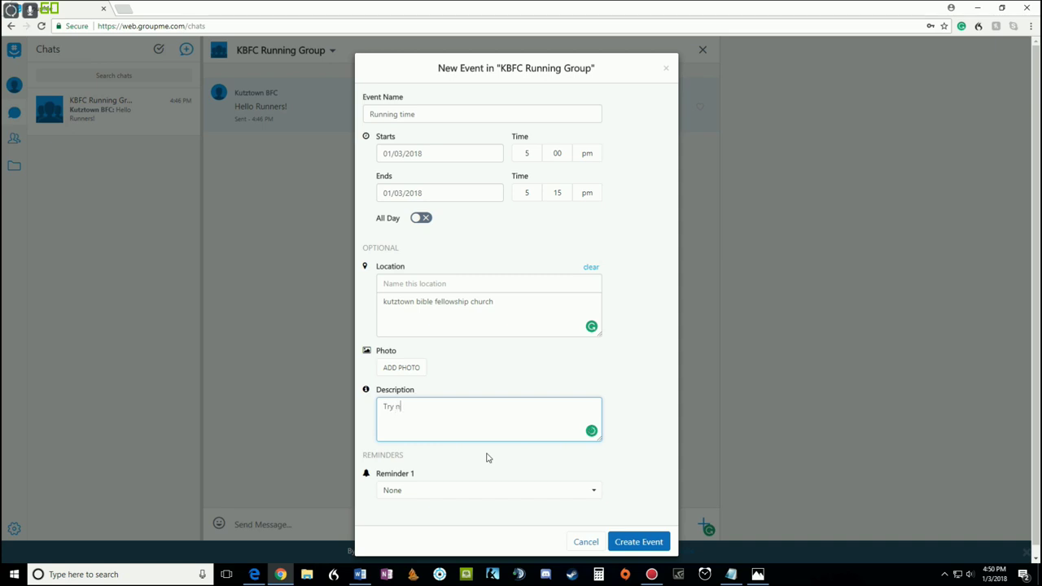
text(ot to die for 15 minutes with us!)
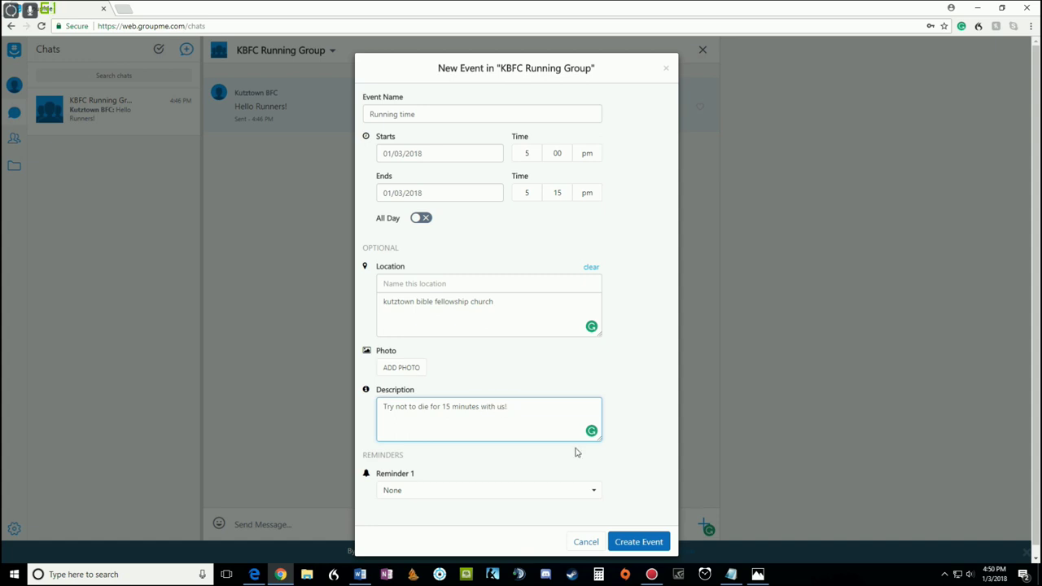
click(646, 390)
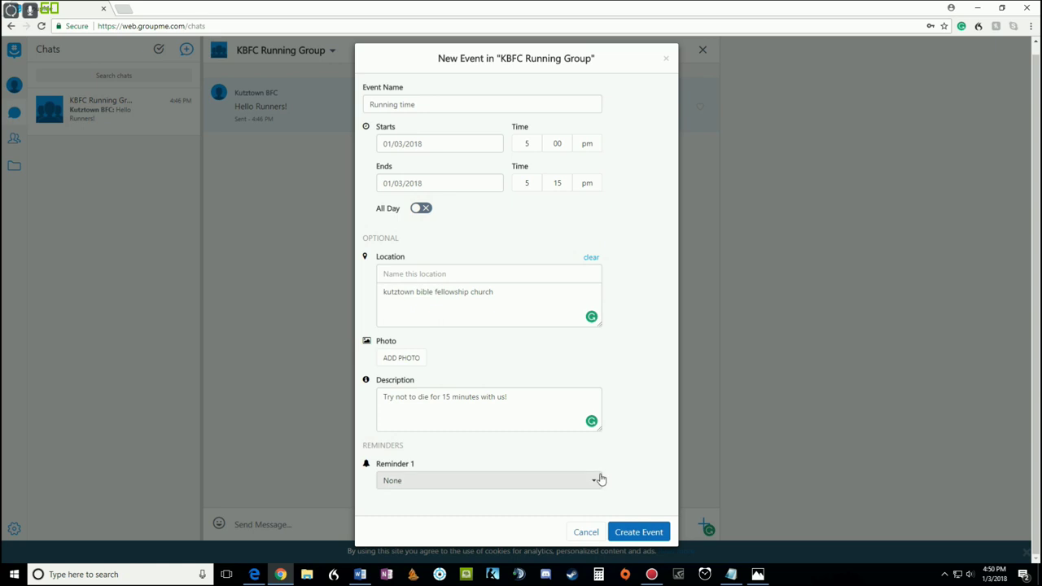
Step: Add reminders 1 week and 1 hour before, and create the event
click(484, 489)
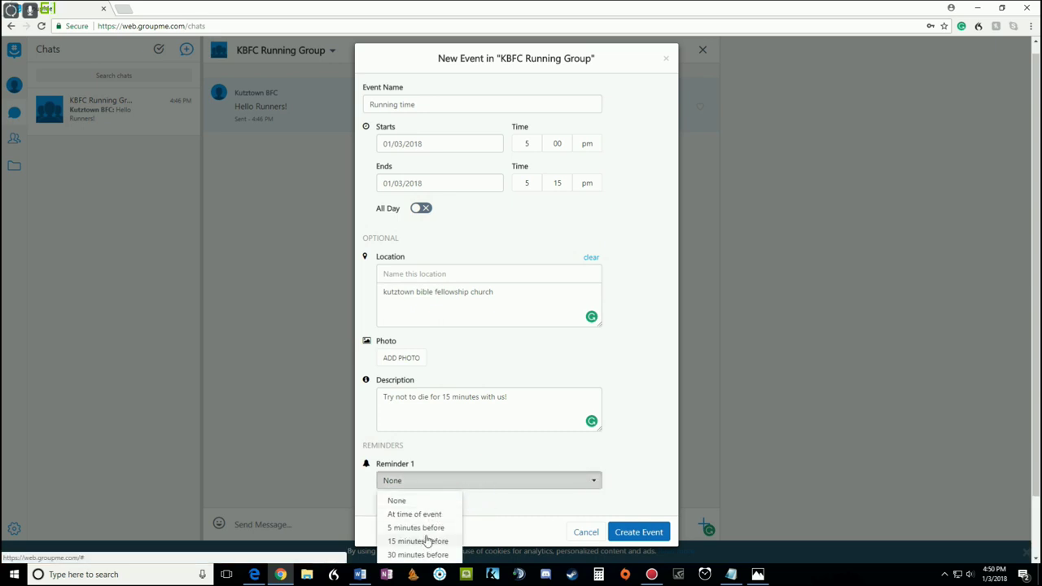
scroll(426, 541, down, 1)
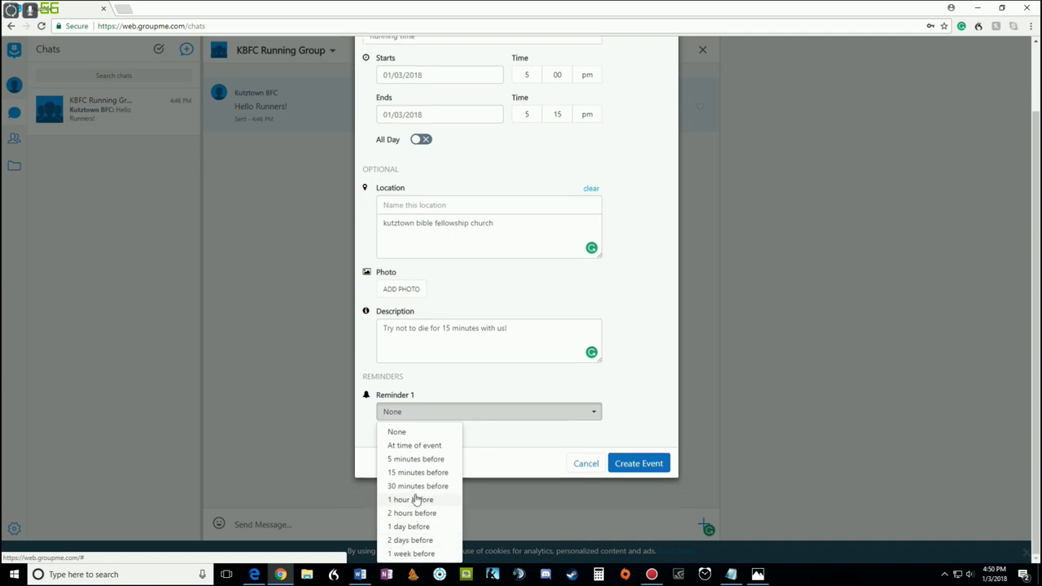
click(413, 554)
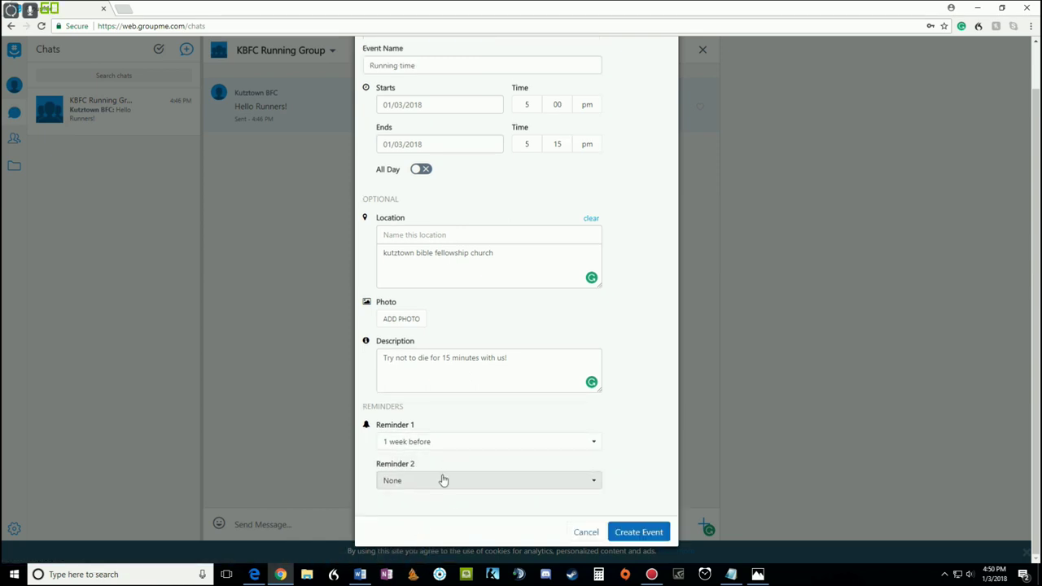
click(444, 481)
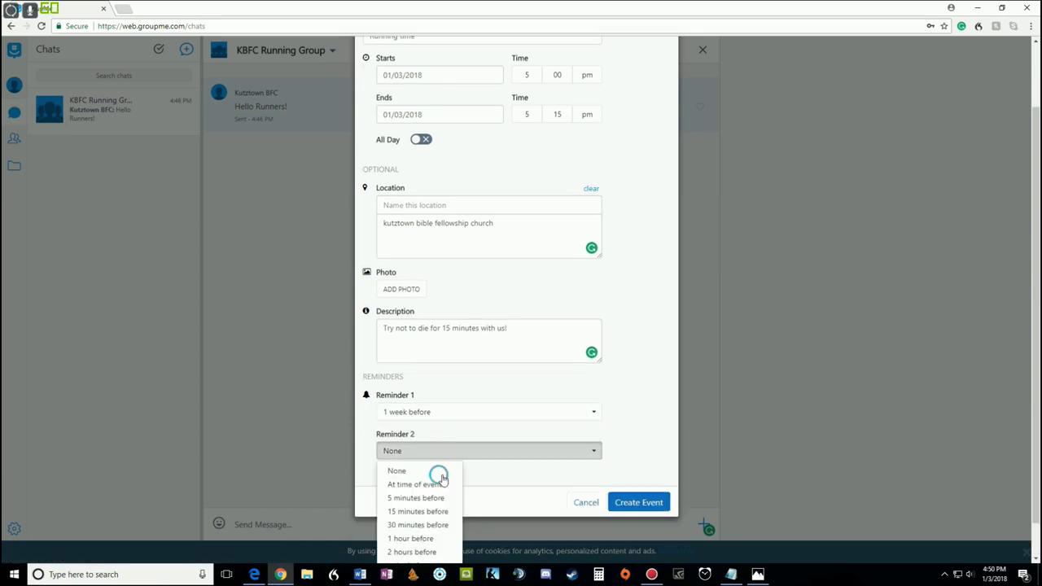
click(417, 539)
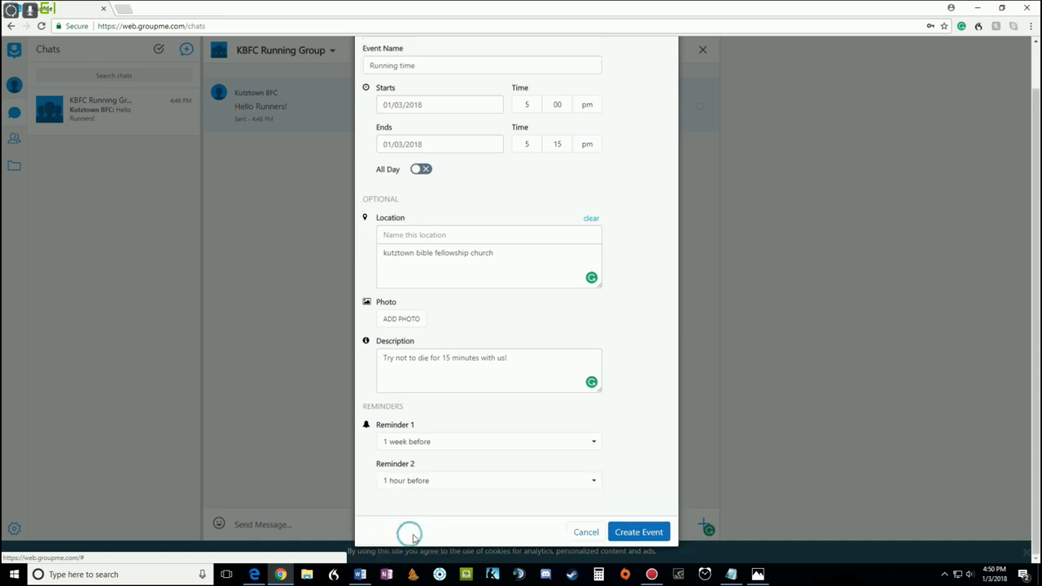
click(624, 531)
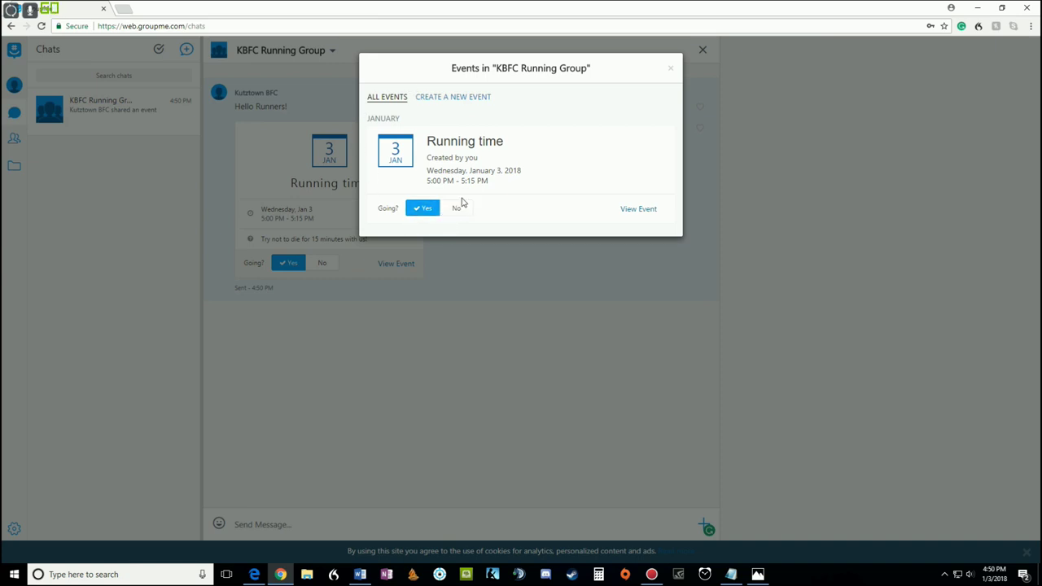
Step: RSVP No to Running time in the Events list and on the chat's event card
click(456, 208)
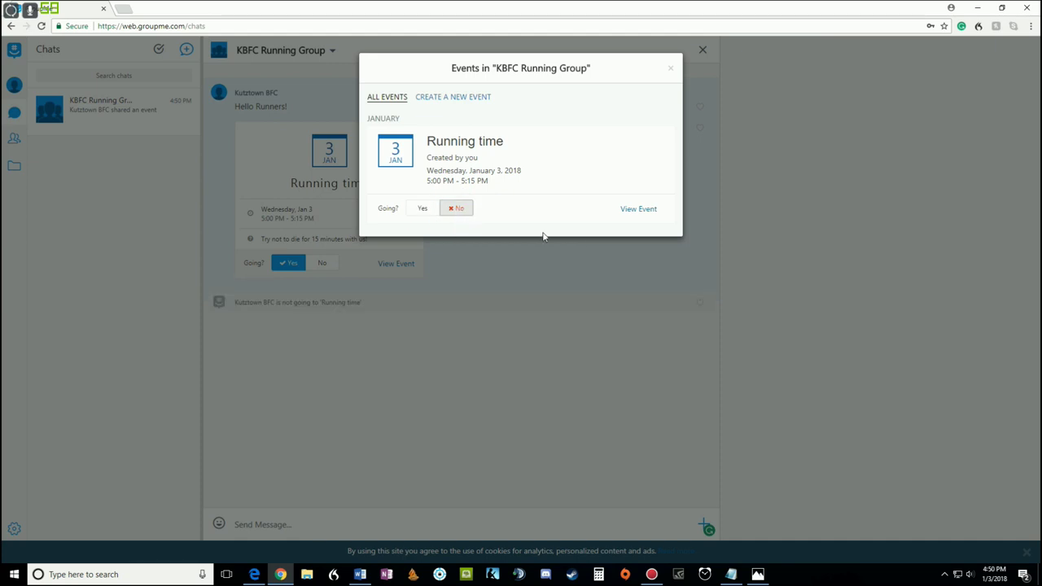
click(670, 68)
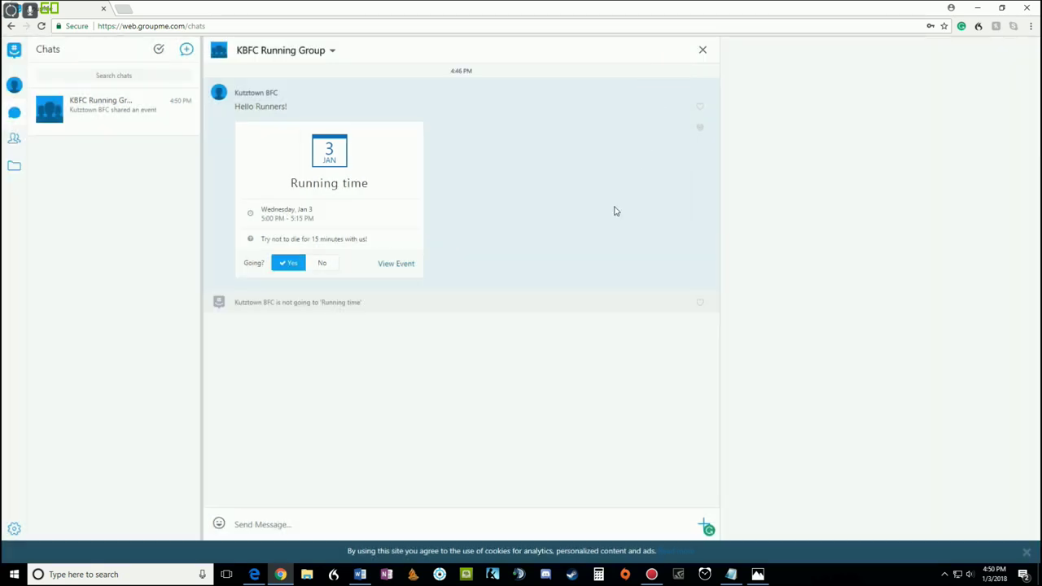
click(318, 263)
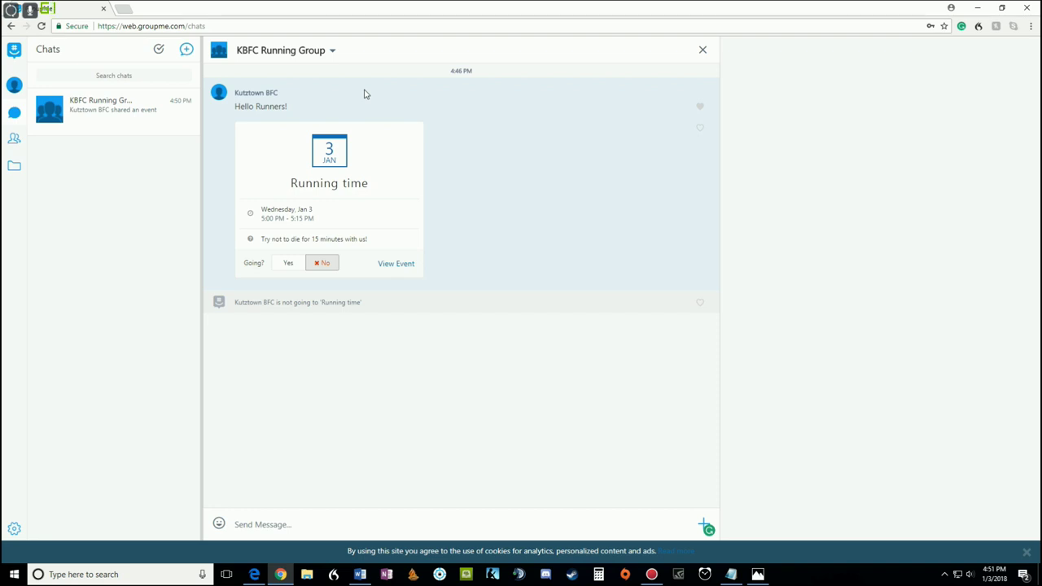
Step: Switch on Mute in KBFC Running Group's settings and close them
click(334, 52)
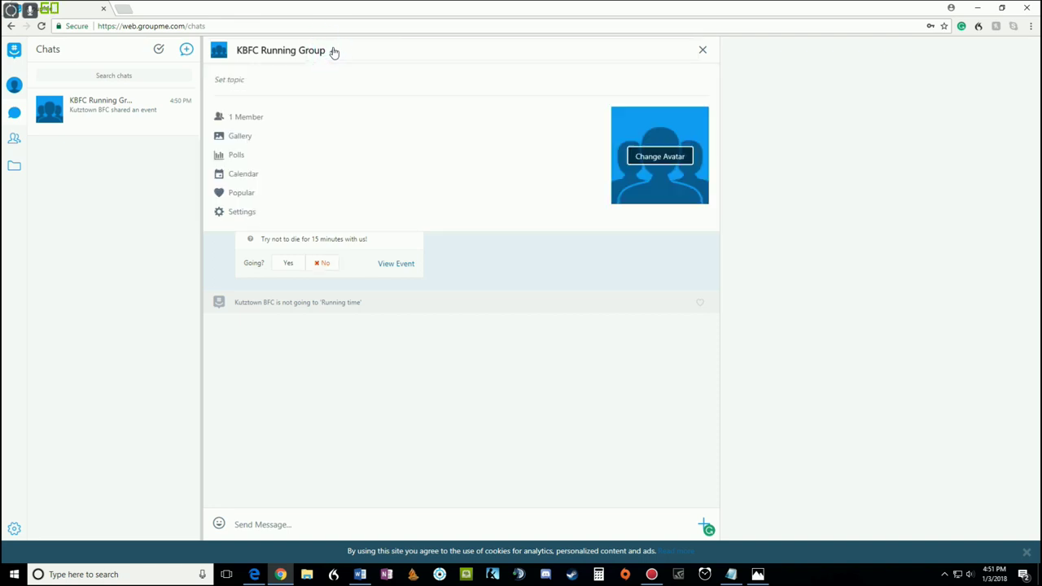
click(244, 212)
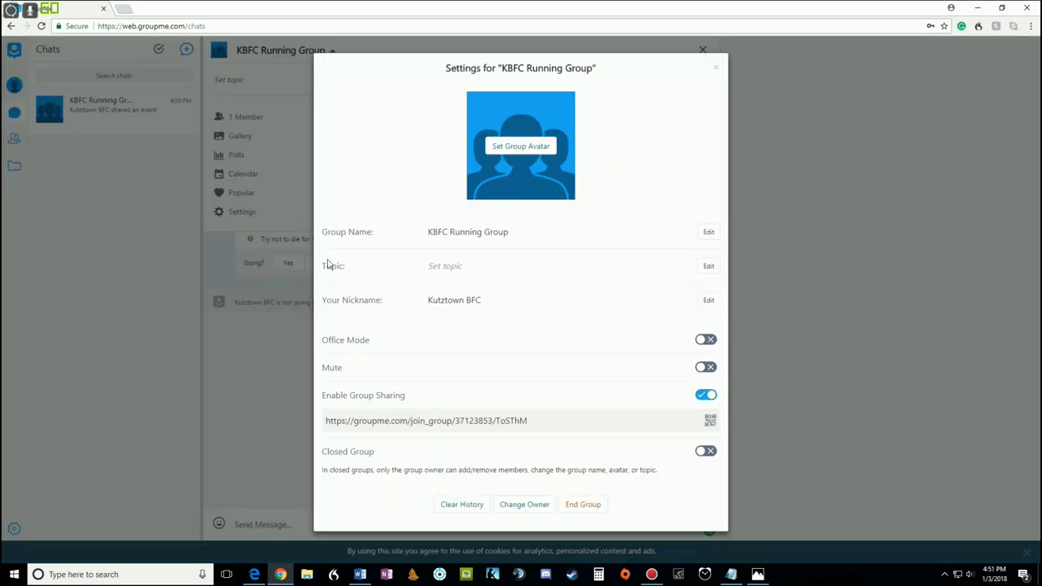
click(707, 368)
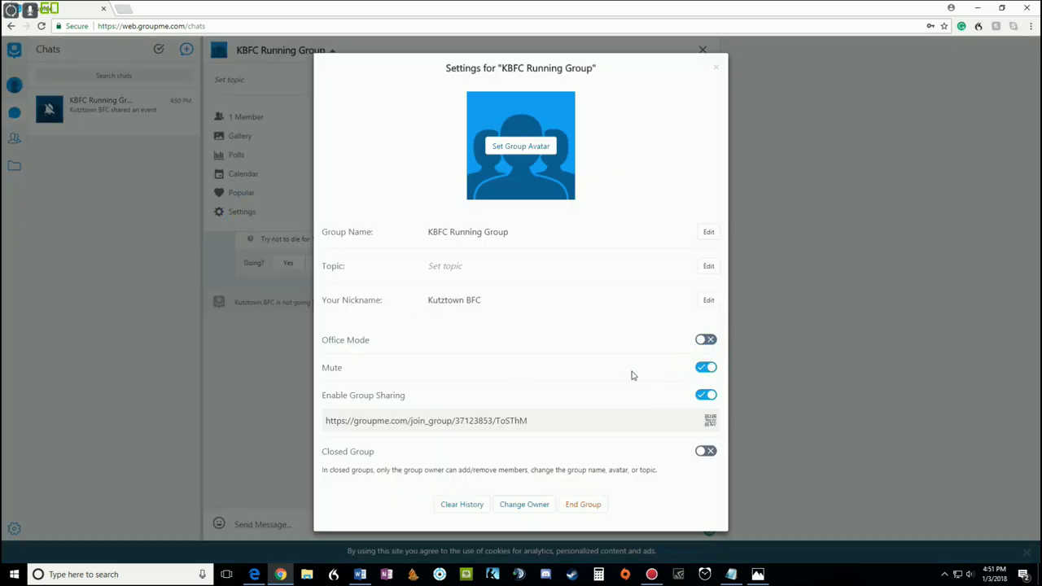
click(716, 68)
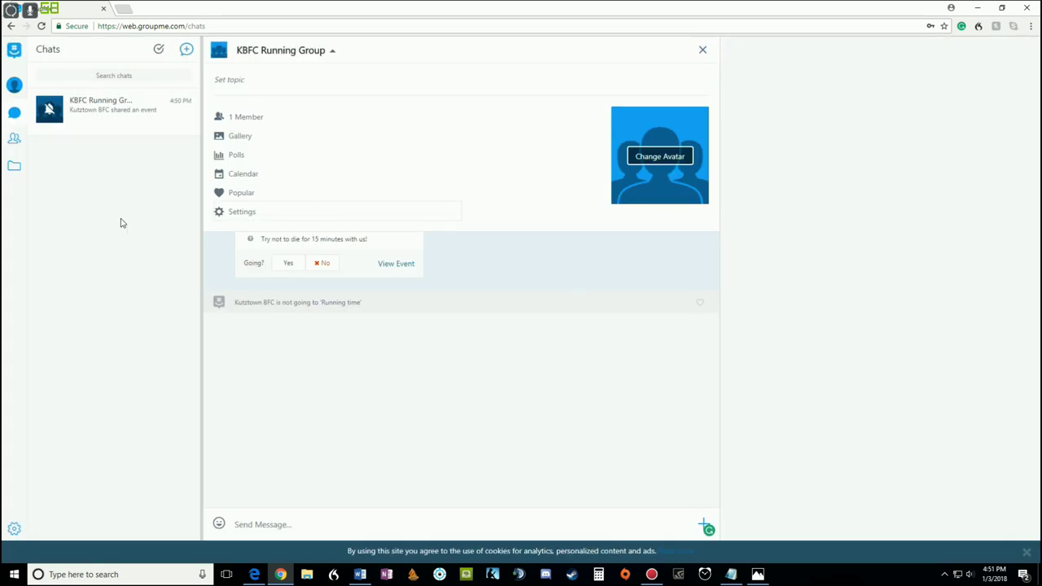
click(96, 131)
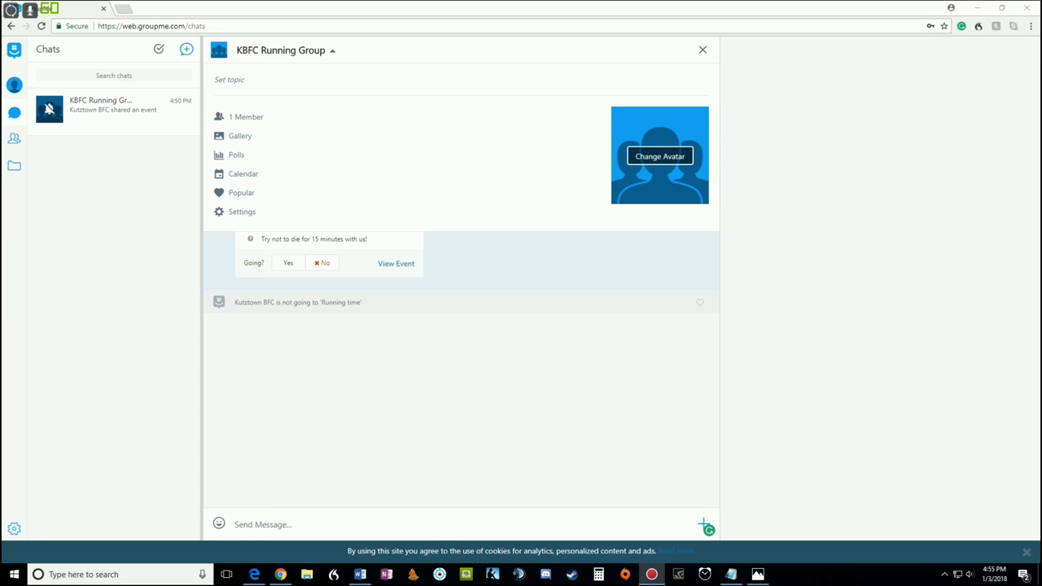
Step: Start a poll 'Where would you like to run' with answers 'From KBFC to Zekes house' and 'Kutztown Park'
click(705, 527)
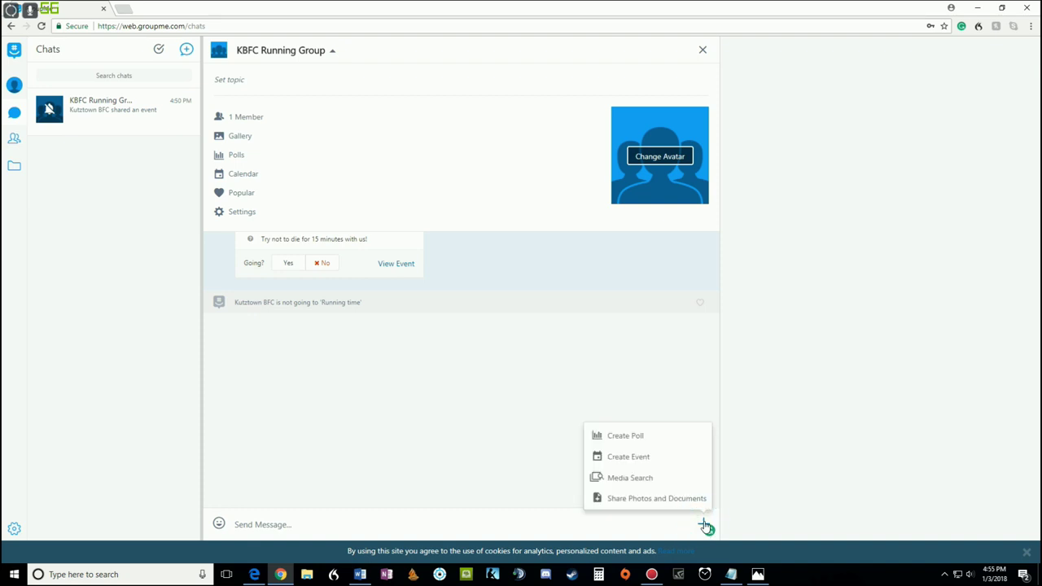
click(630, 435)
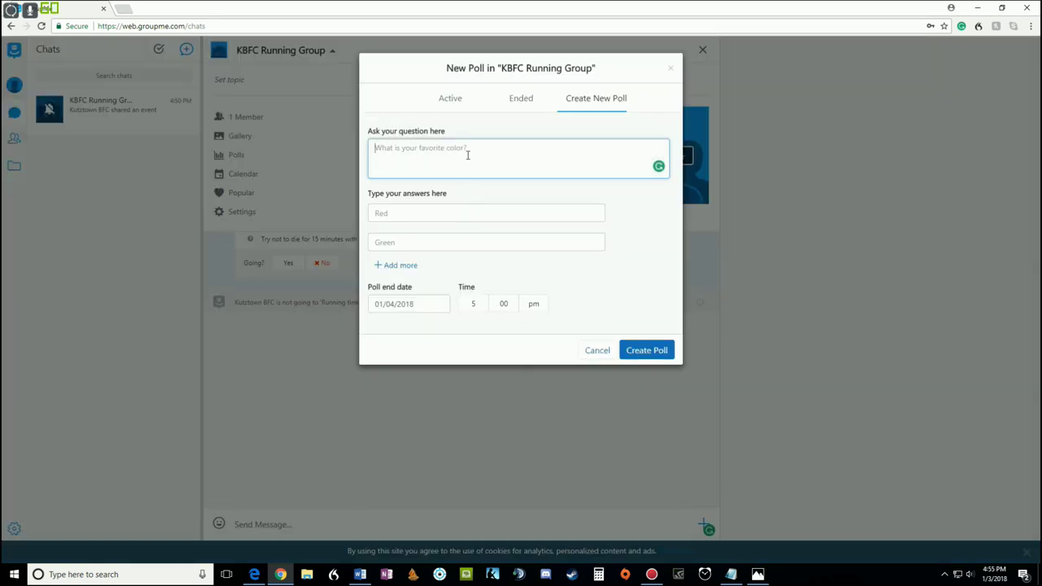
text(Where would you like to run?)
click(402, 211)
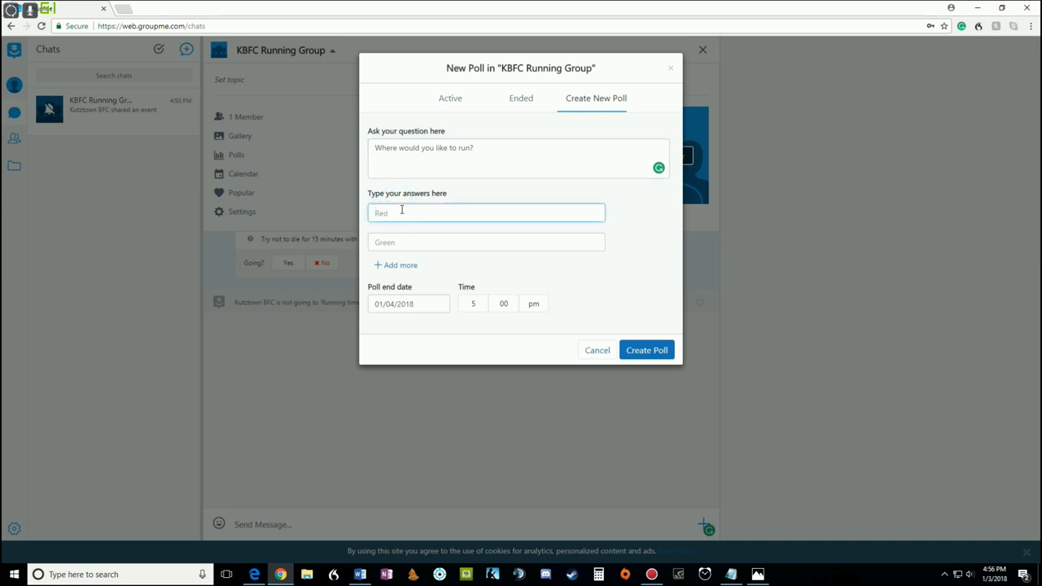
text(From KBFC to Zekes house)
key(Tab)
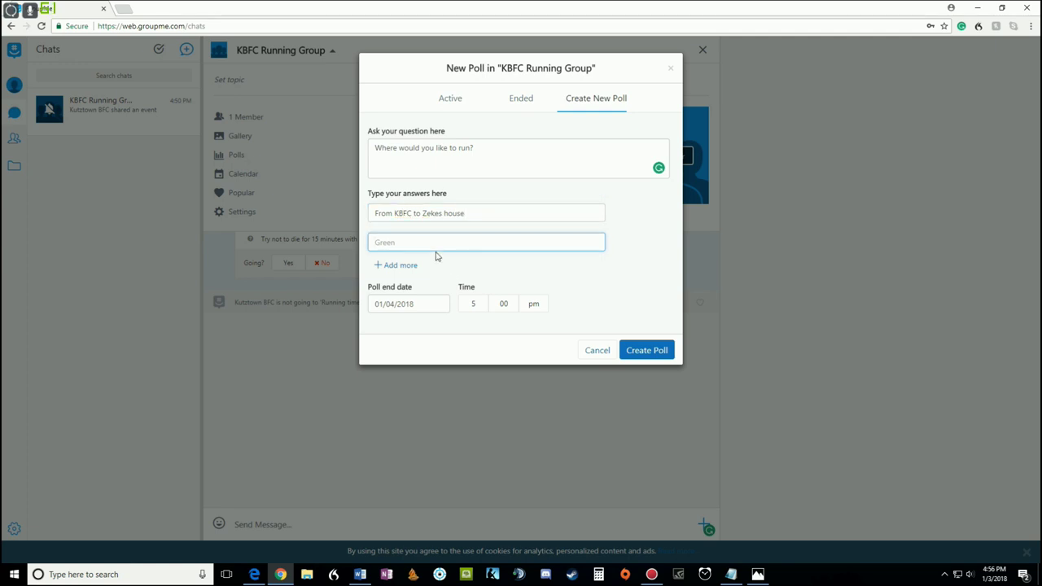
text(Kutztopwwn Park)
Step: Remove the extra empty answers, set the poll end date to 01/11/2018, and post it
click(409, 262)
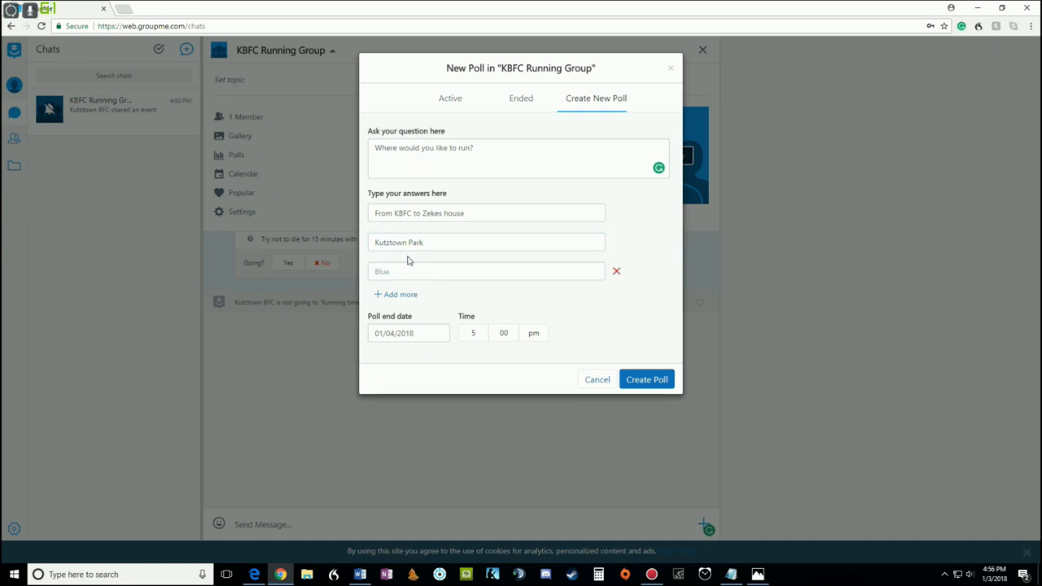
click(405, 297)
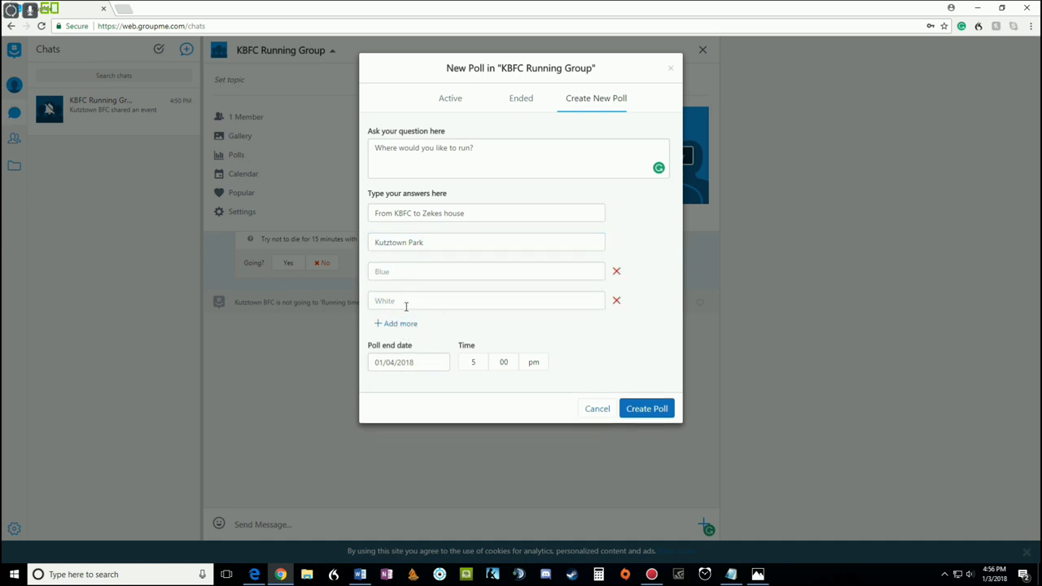
click(616, 271)
click(615, 274)
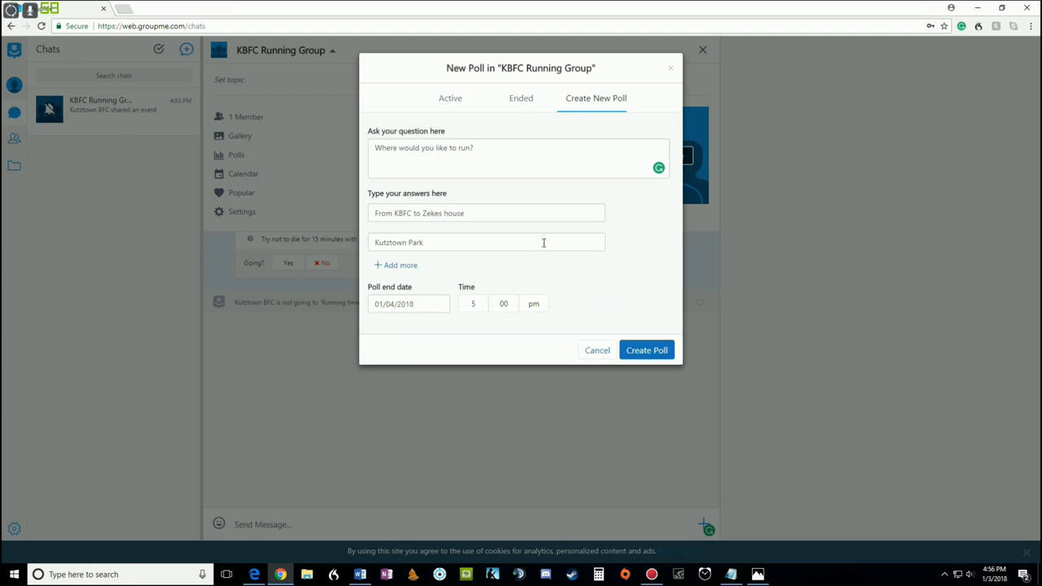
click(411, 307)
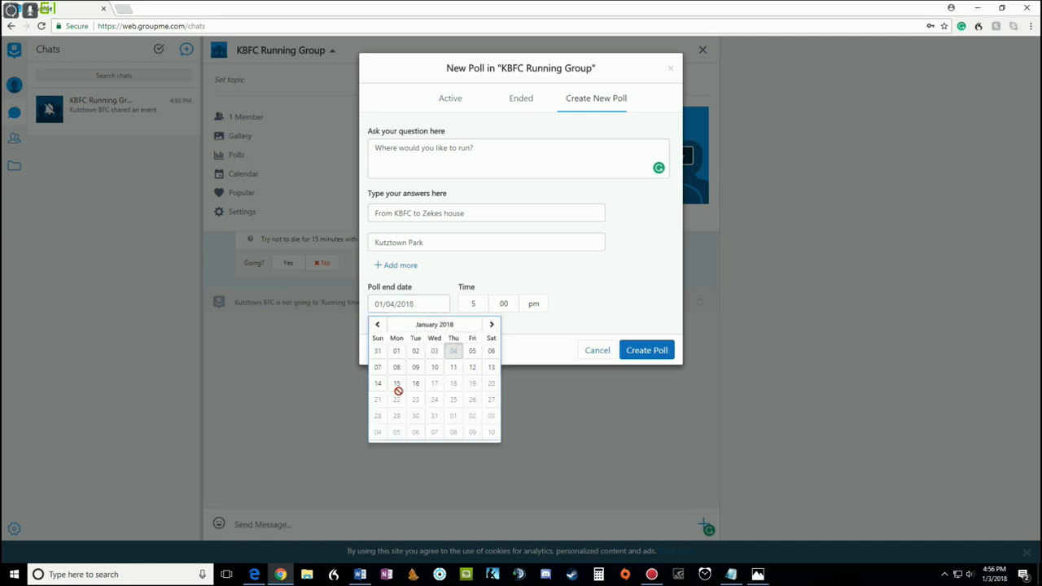
click(454, 369)
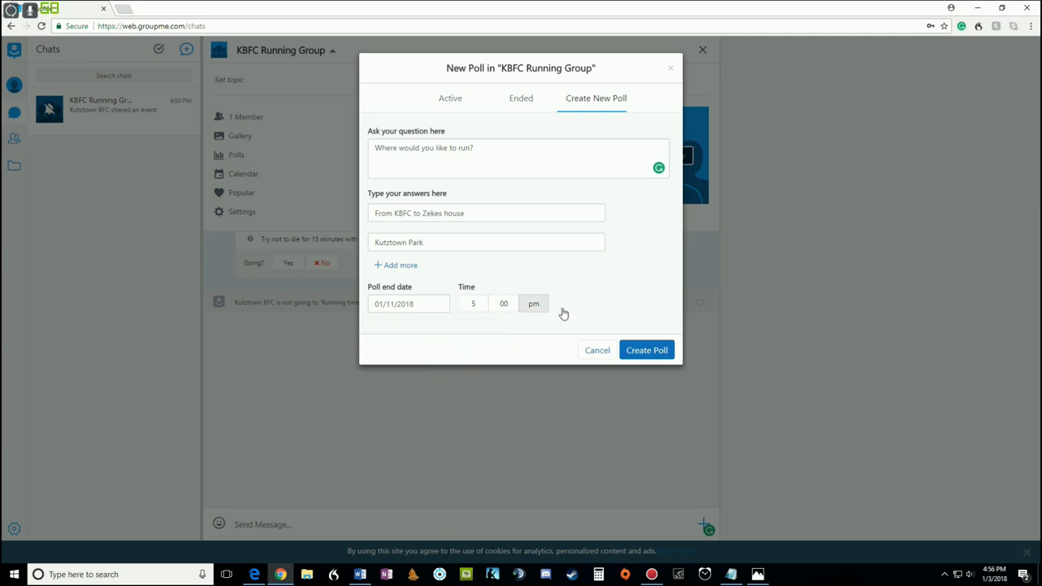
click(656, 347)
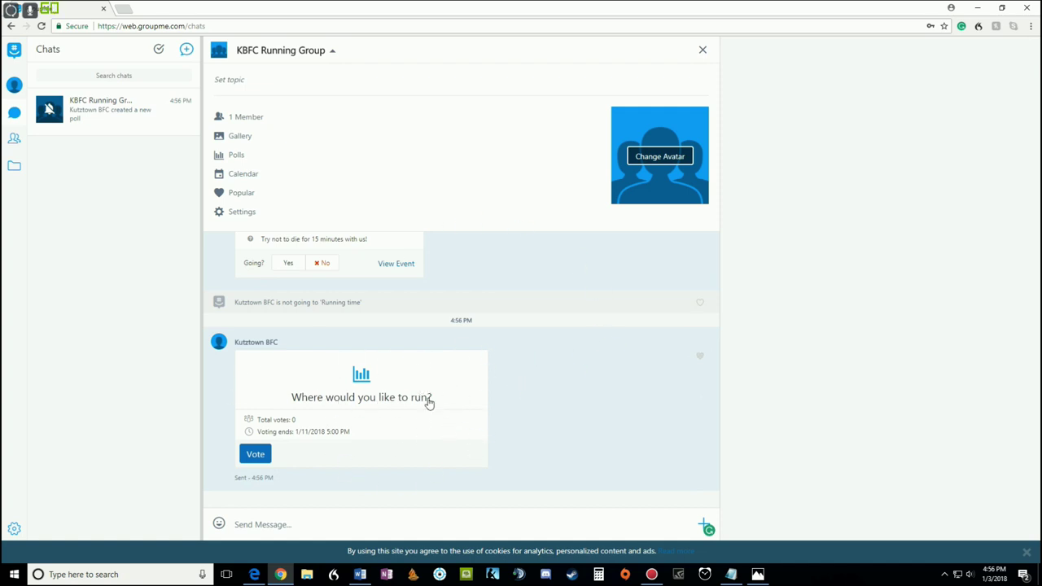
Step: Vote 'From KBFC to Zekes house' in the running poll and close the results
click(259, 456)
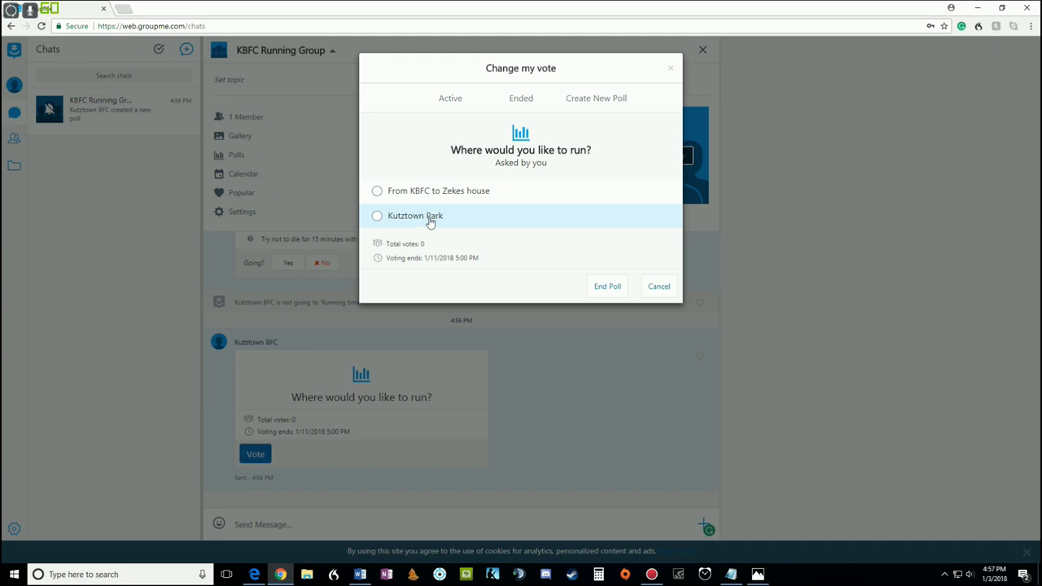
click(378, 191)
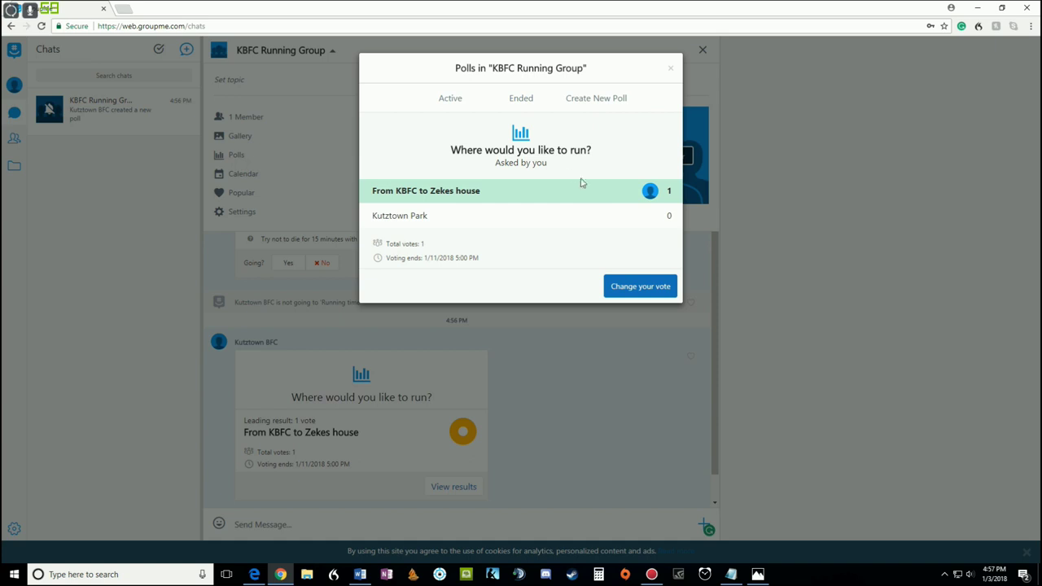
click(672, 72)
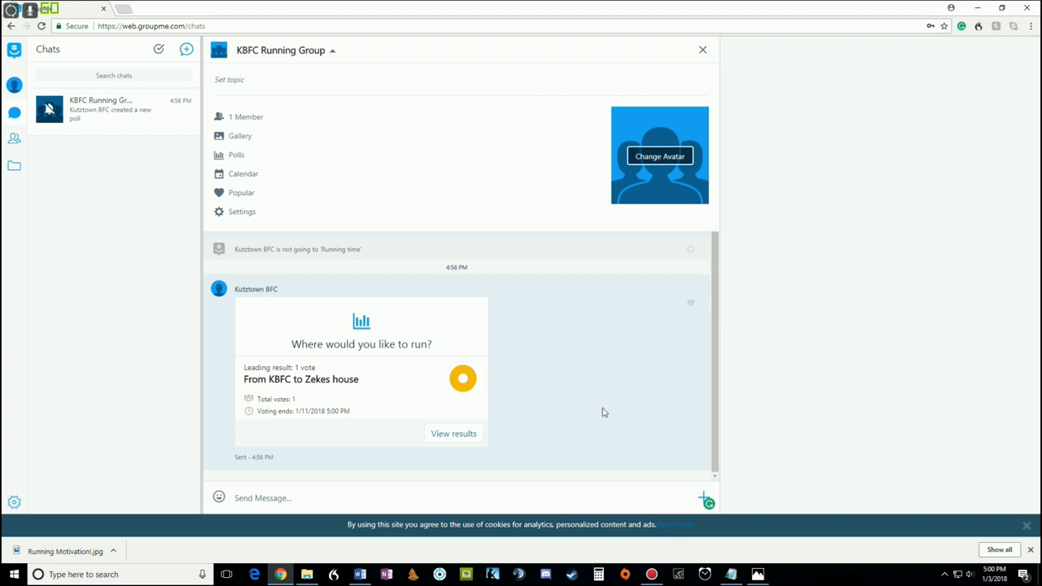
Step: Attach the Running Motivation! image from Pictures to the group chat
click(705, 500)
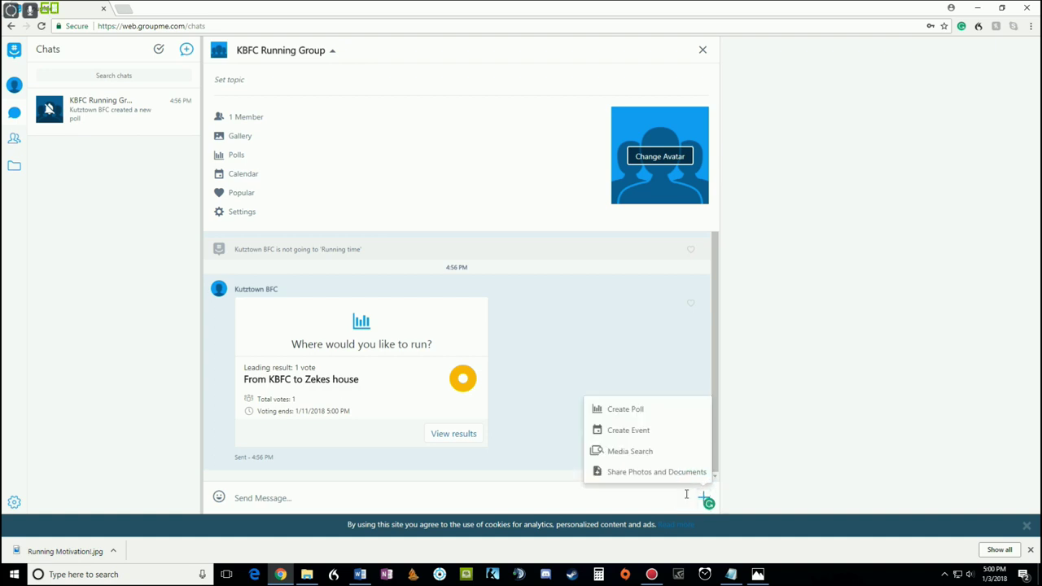
click(630, 473)
click(440, 92)
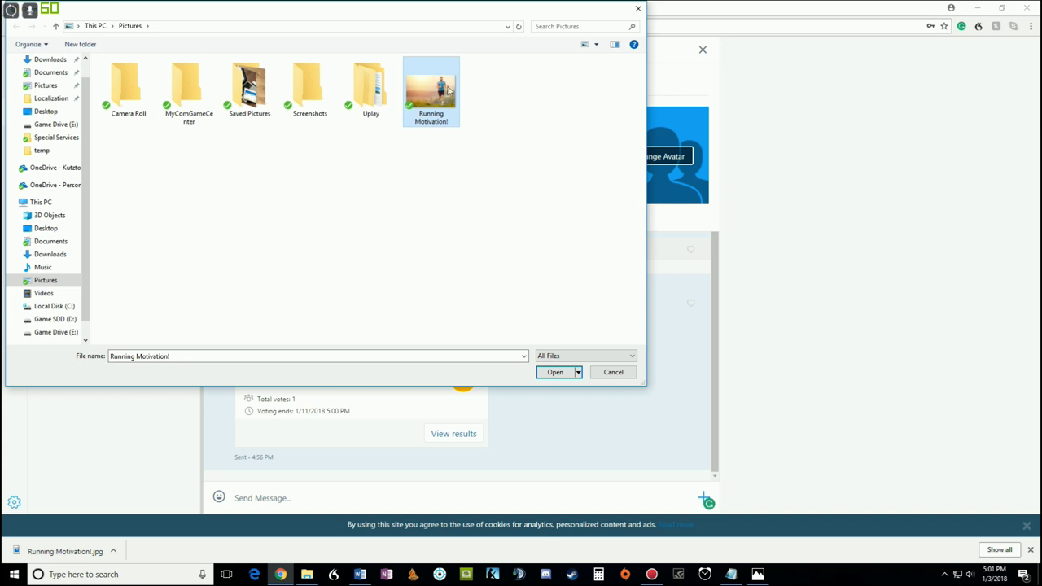
click(555, 373)
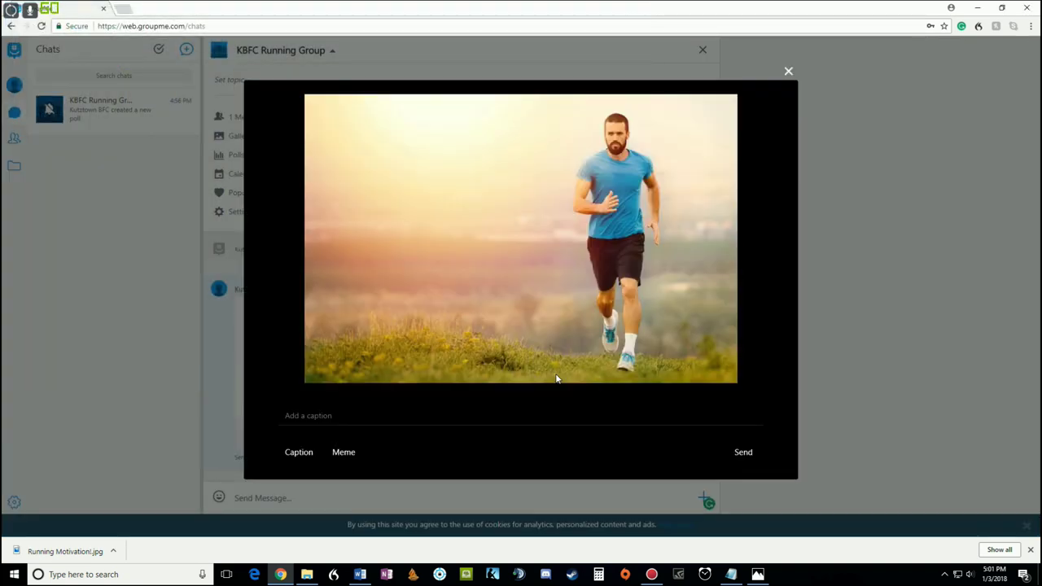
Step: Caption the photo 'Lets be motivated like this guy! We can do it~', send it, and check it full size
click(368, 419)
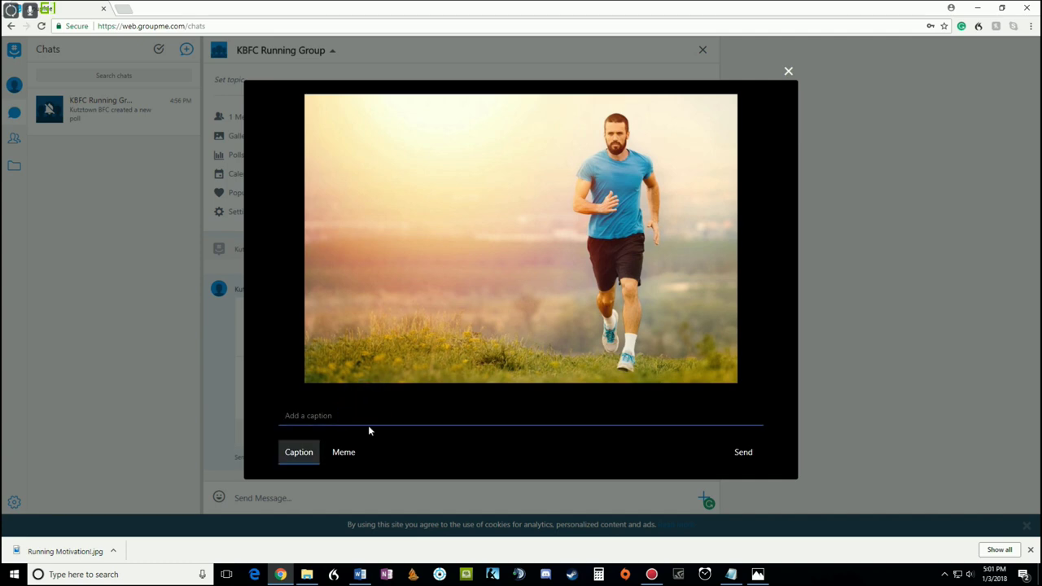
text(Lets be motivated)
text(like this guy! We can do it)
click(742, 452)
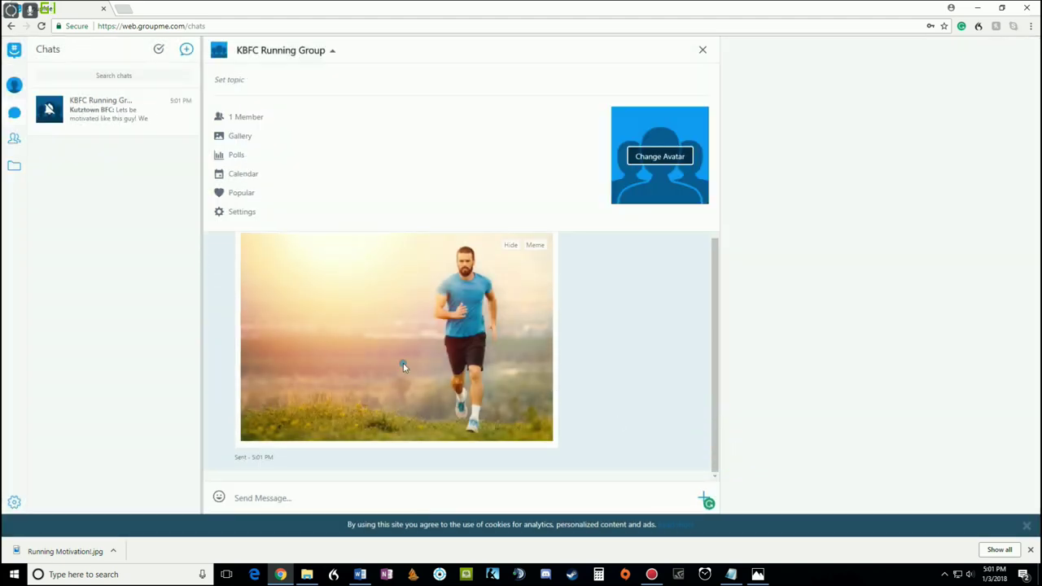
click(403, 363)
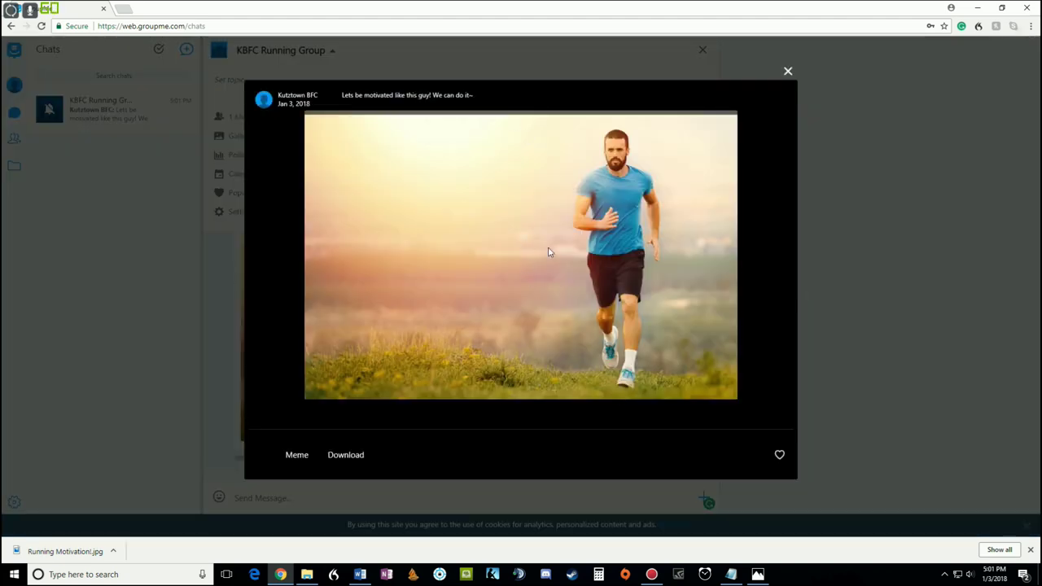
click(788, 72)
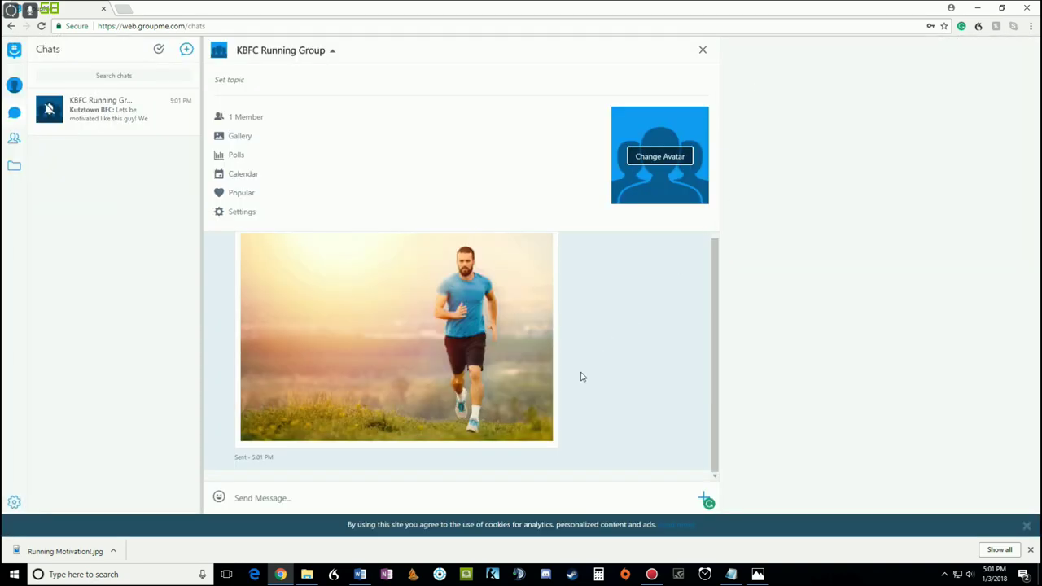